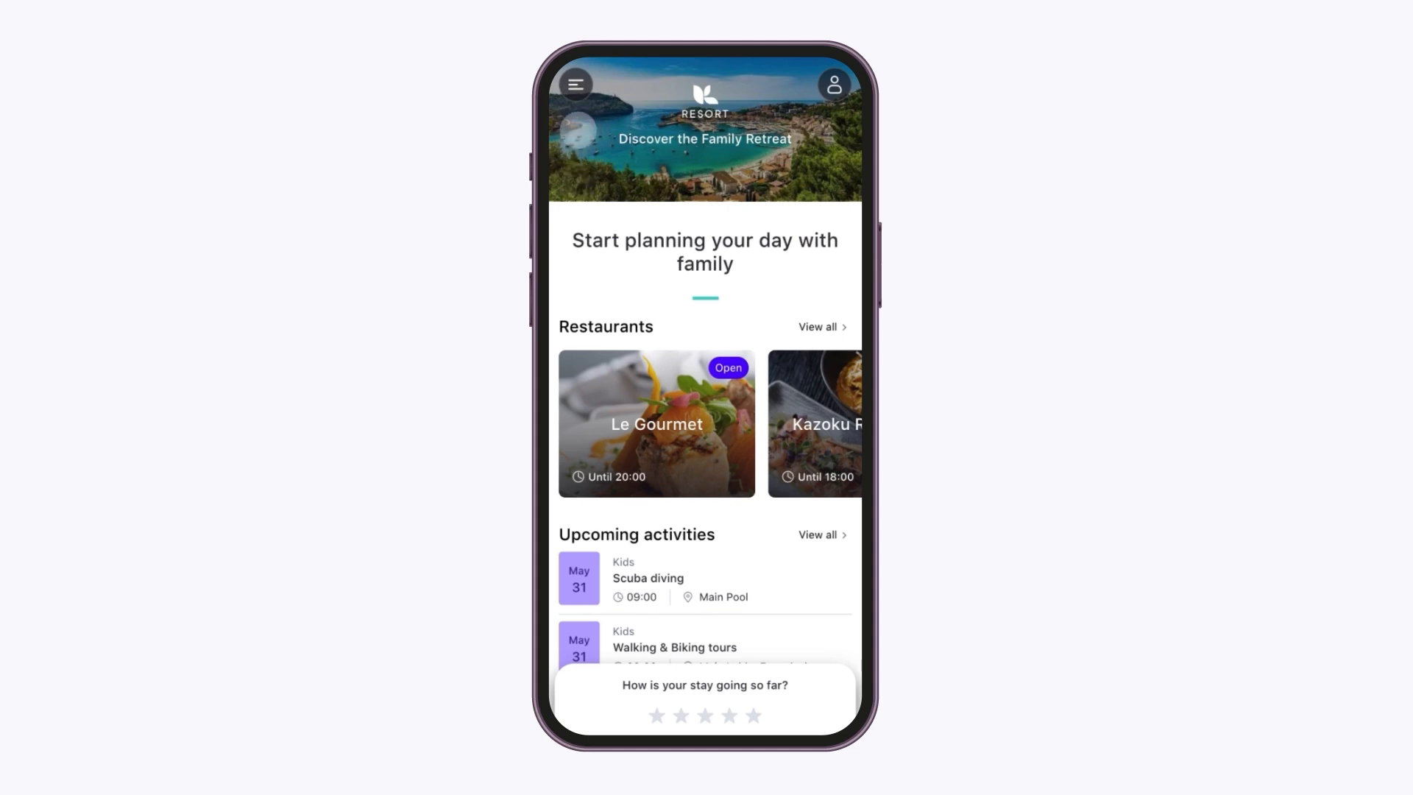
- Open the Resort Map in the guest app and bring the illustrated resort area into view
click(576, 85)
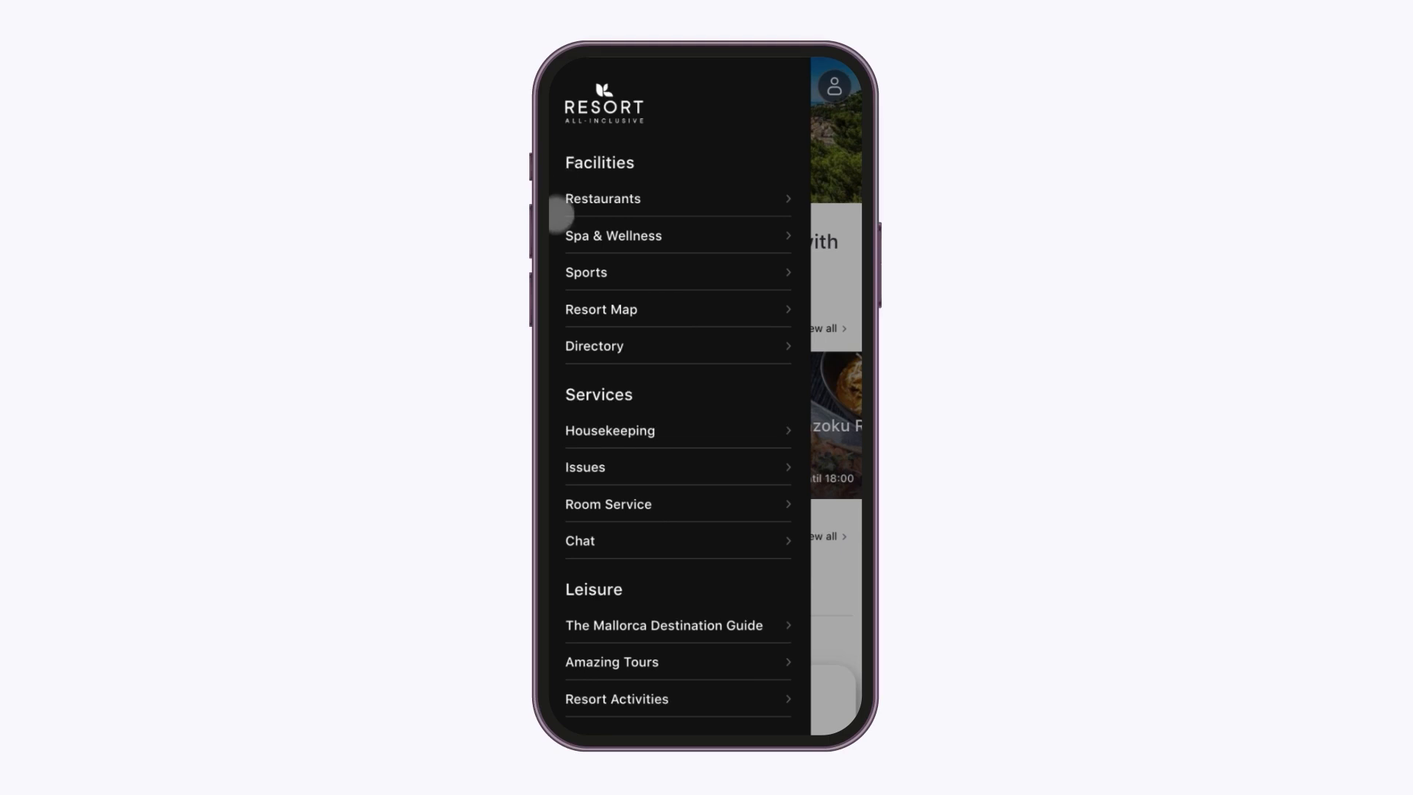
click(650, 309)
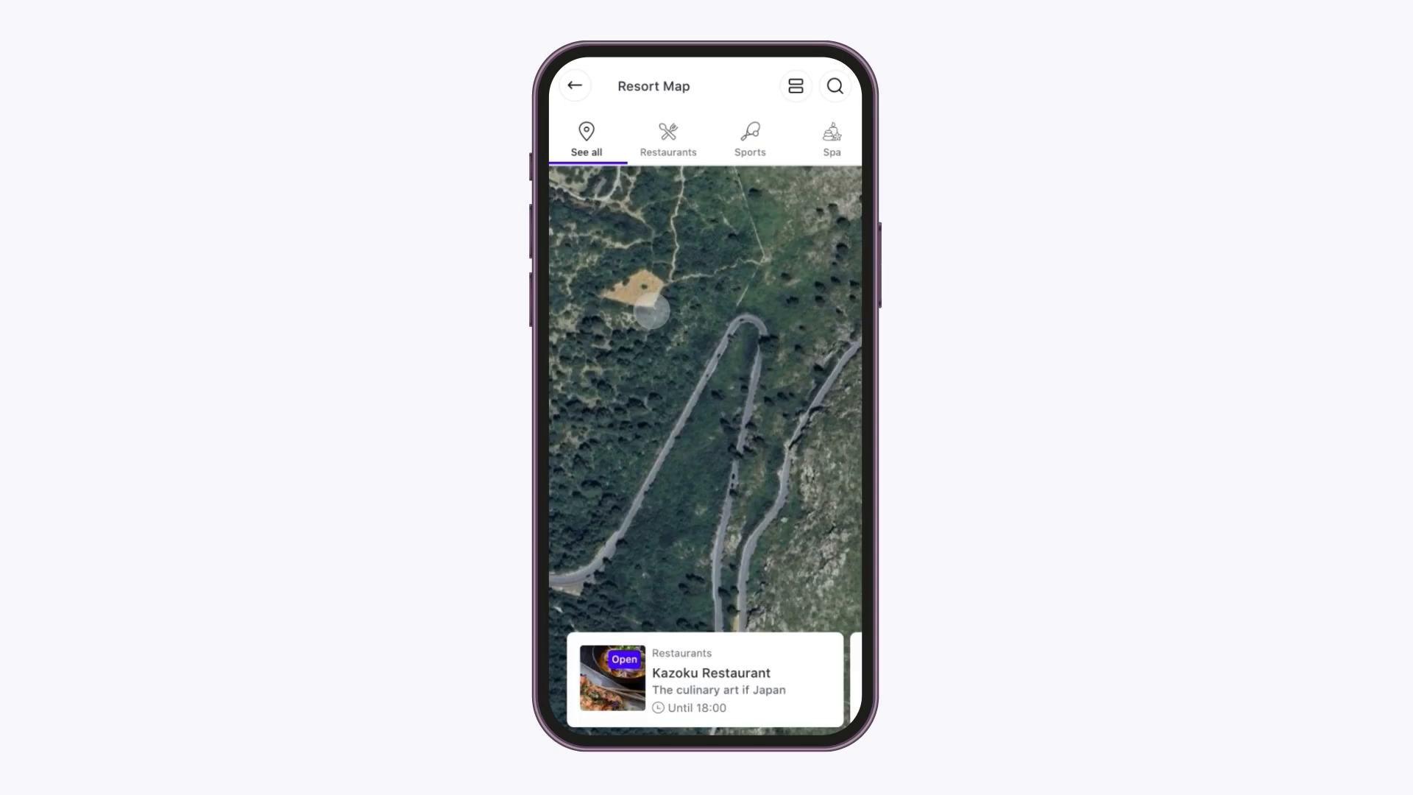
drag(651, 311, 746, 309)
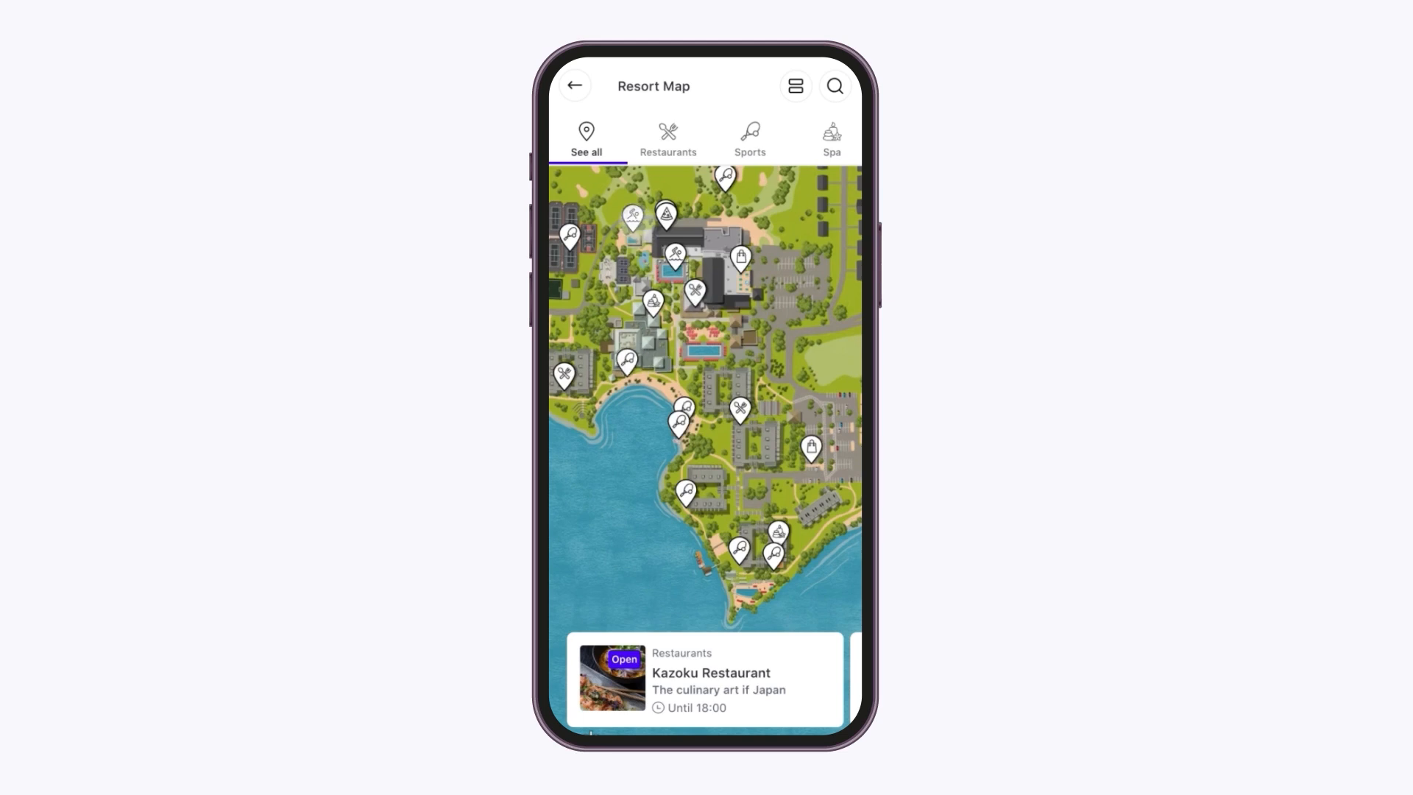
- Filter the resort map's points by Restaurants, Sports and Spa in turn
click(668, 142)
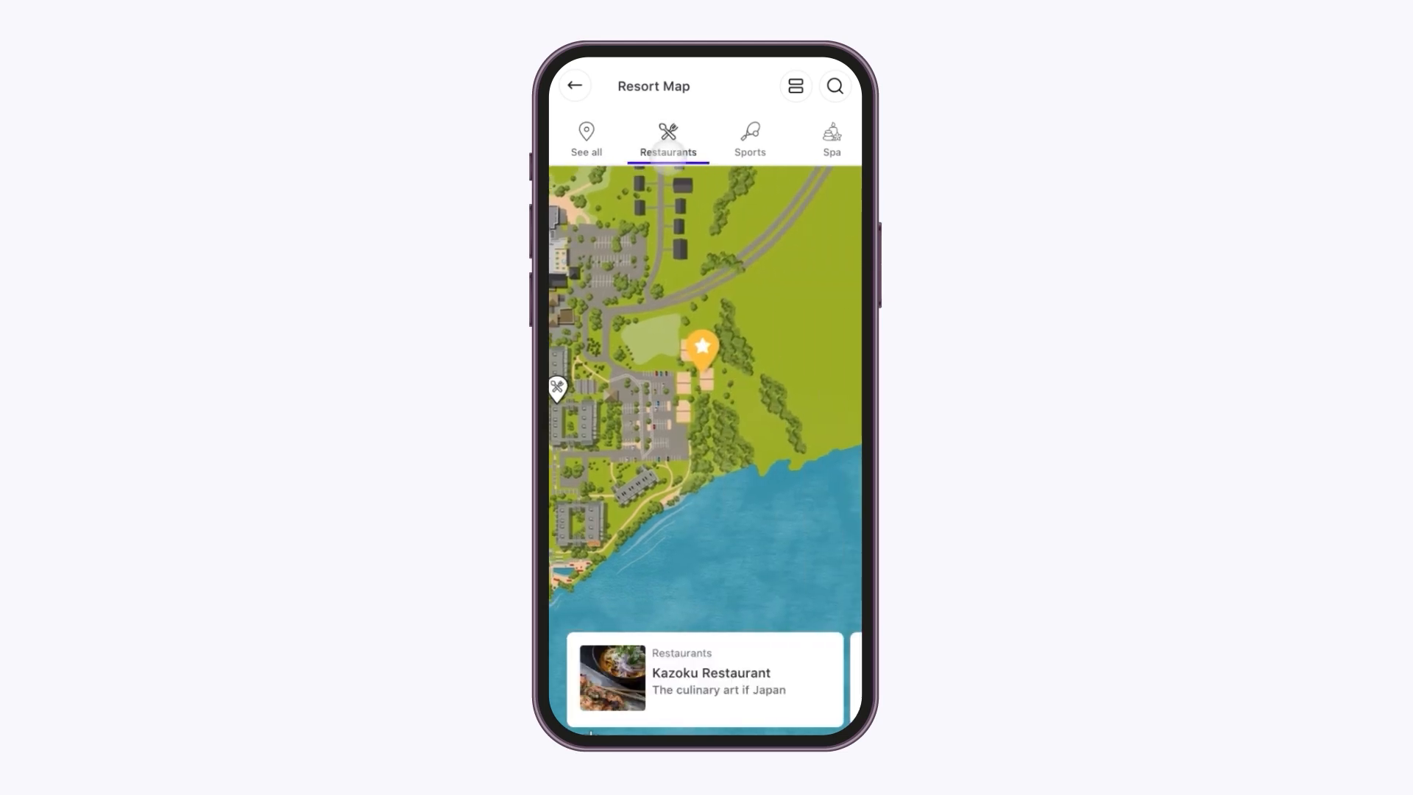
click(728, 144)
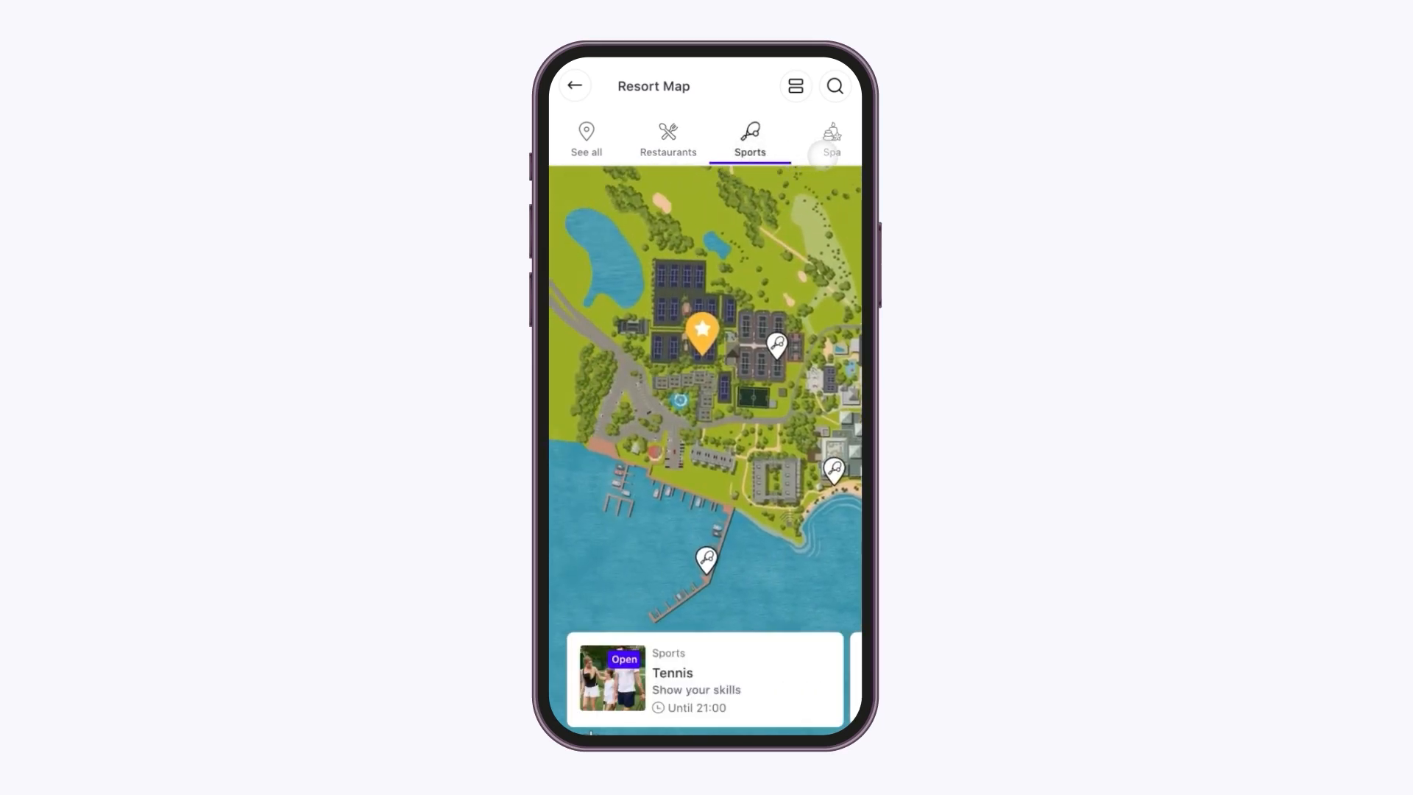
click(823, 154)
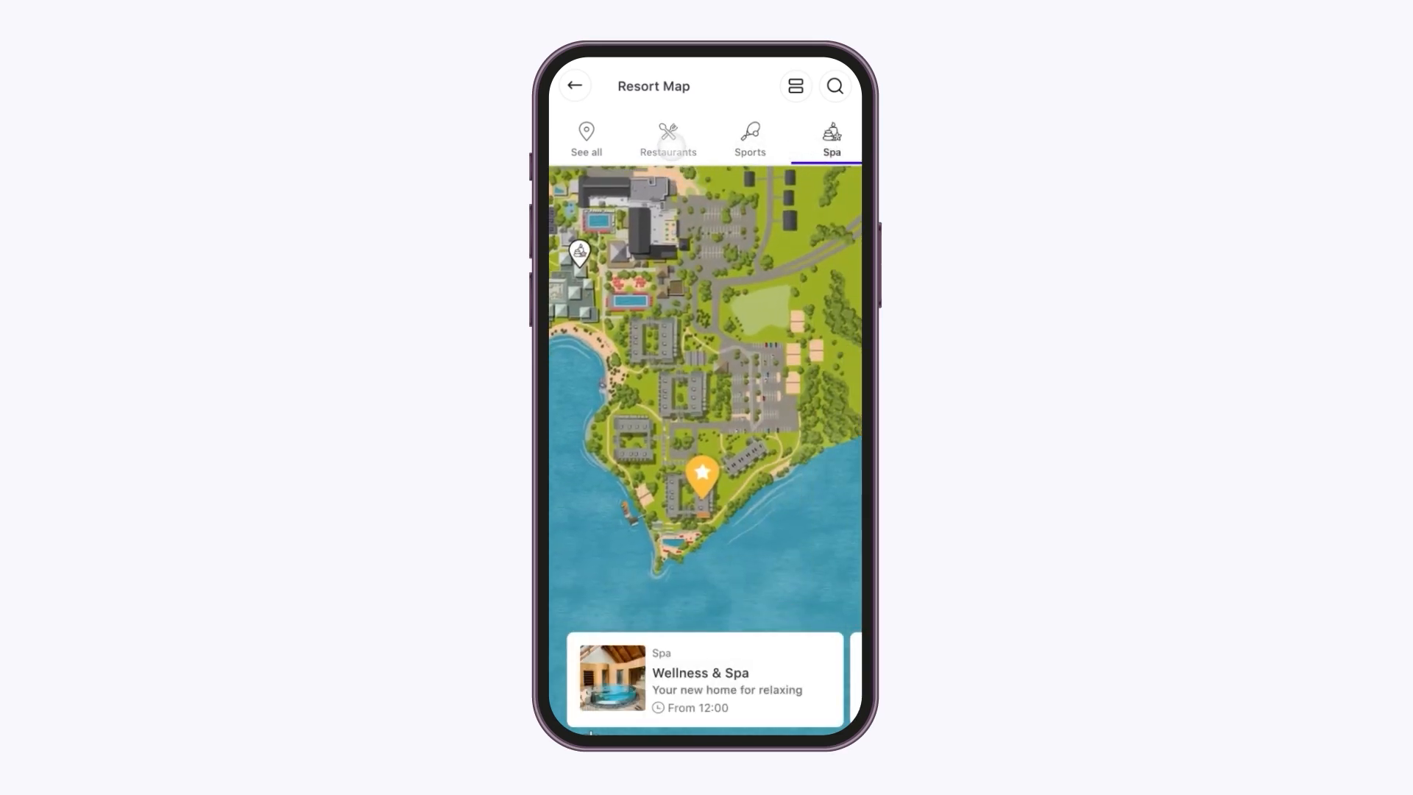
- Filter the map by Restaurants and view the details of Kazoku Restaurant, returning to the map
click(668, 141)
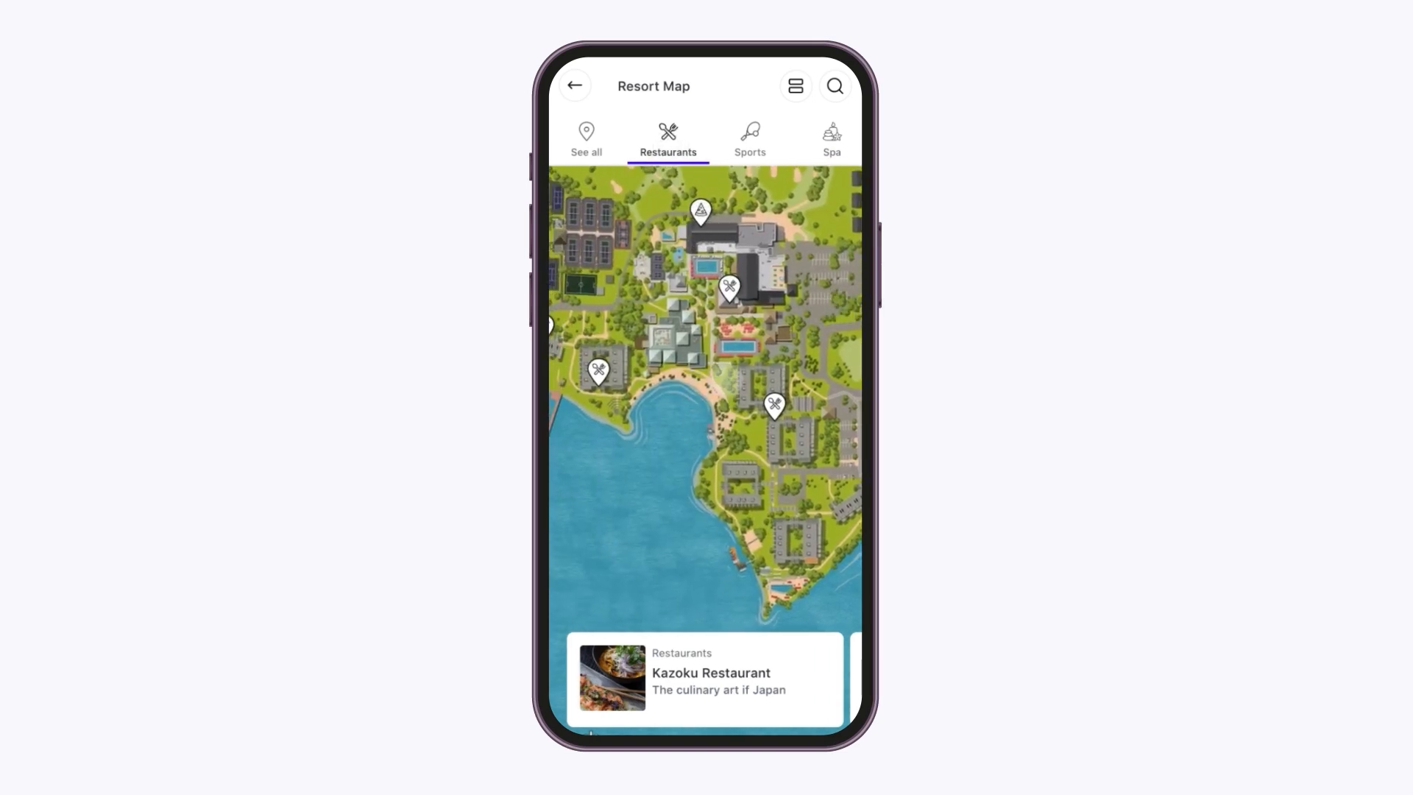
click(771, 655)
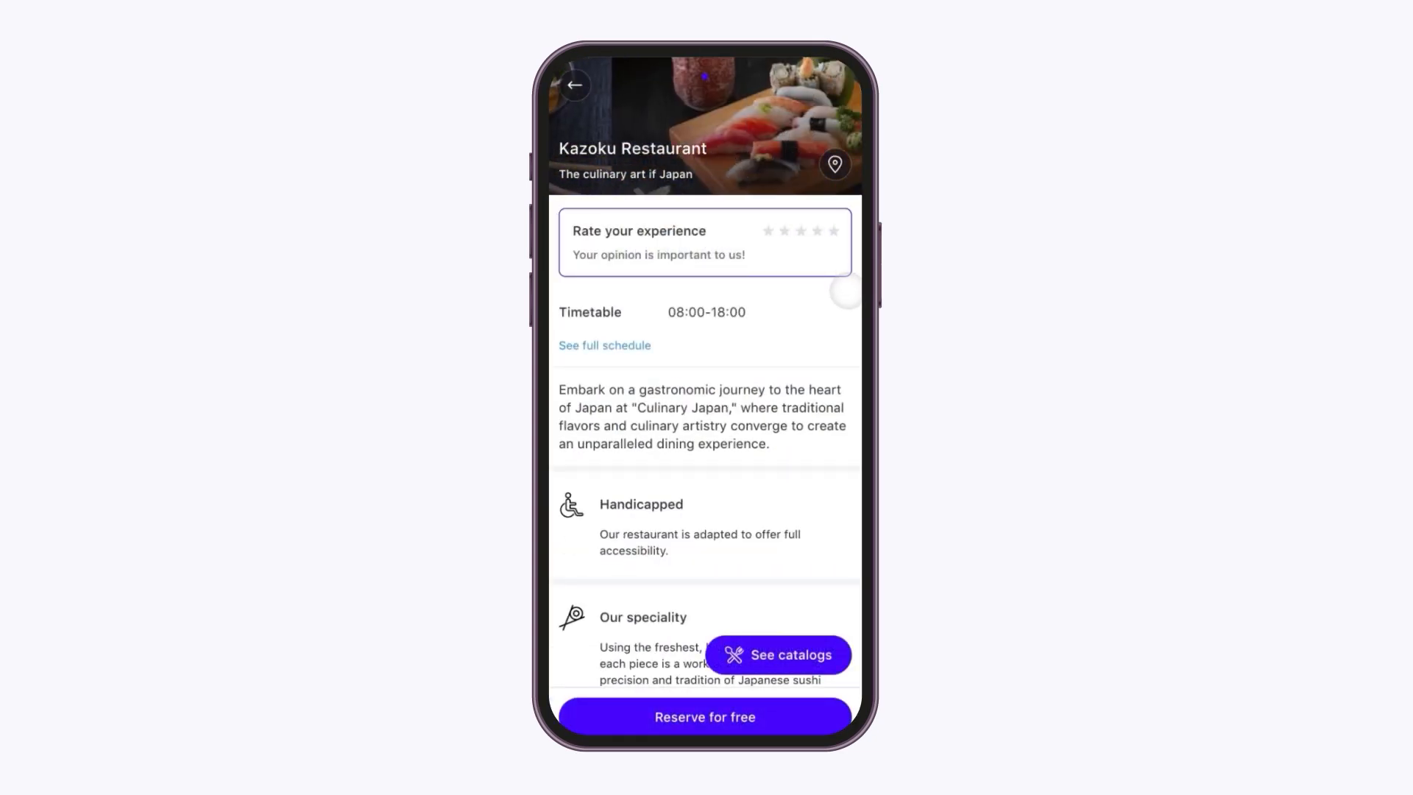
click(574, 86)
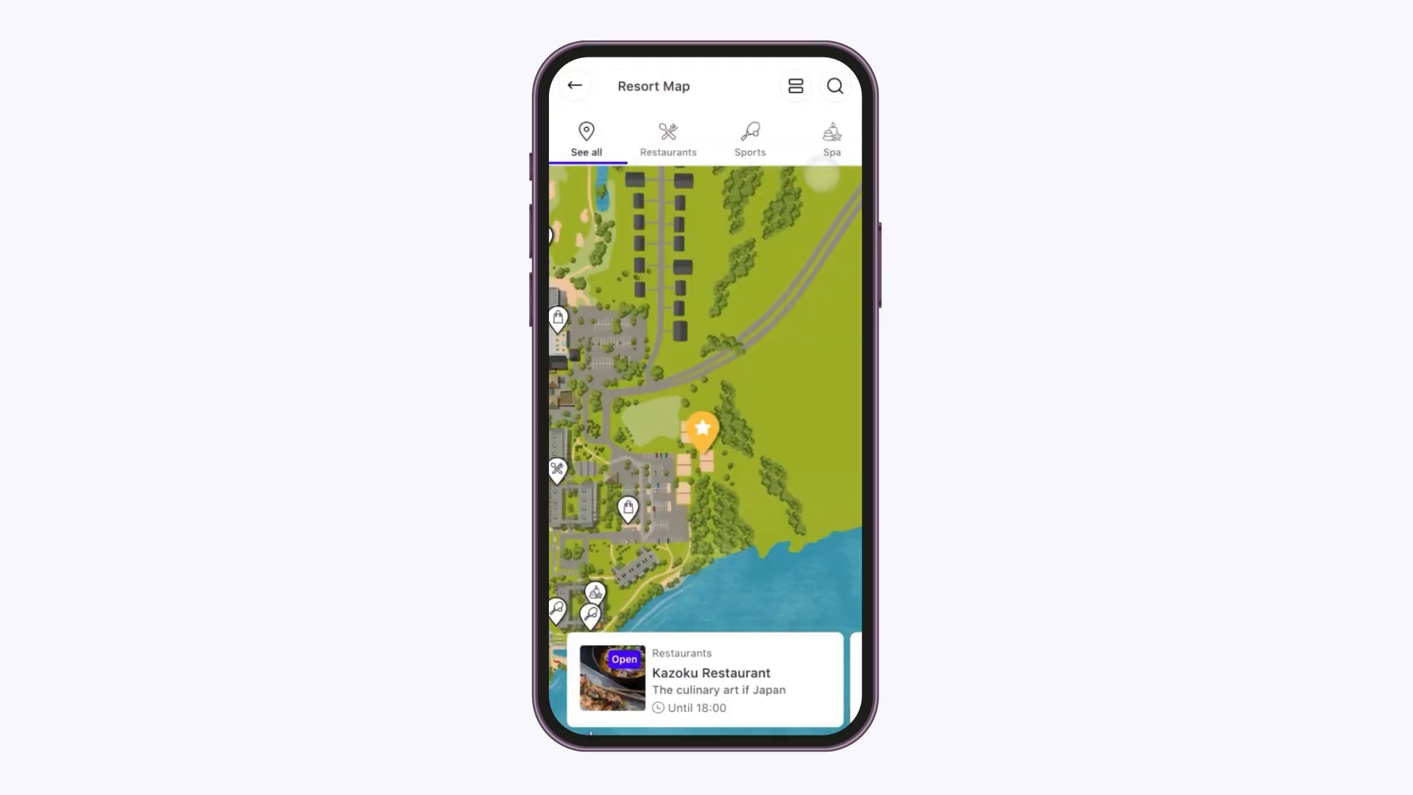
- Switch the resort map to the list view and browse the listed facilities
click(796, 90)
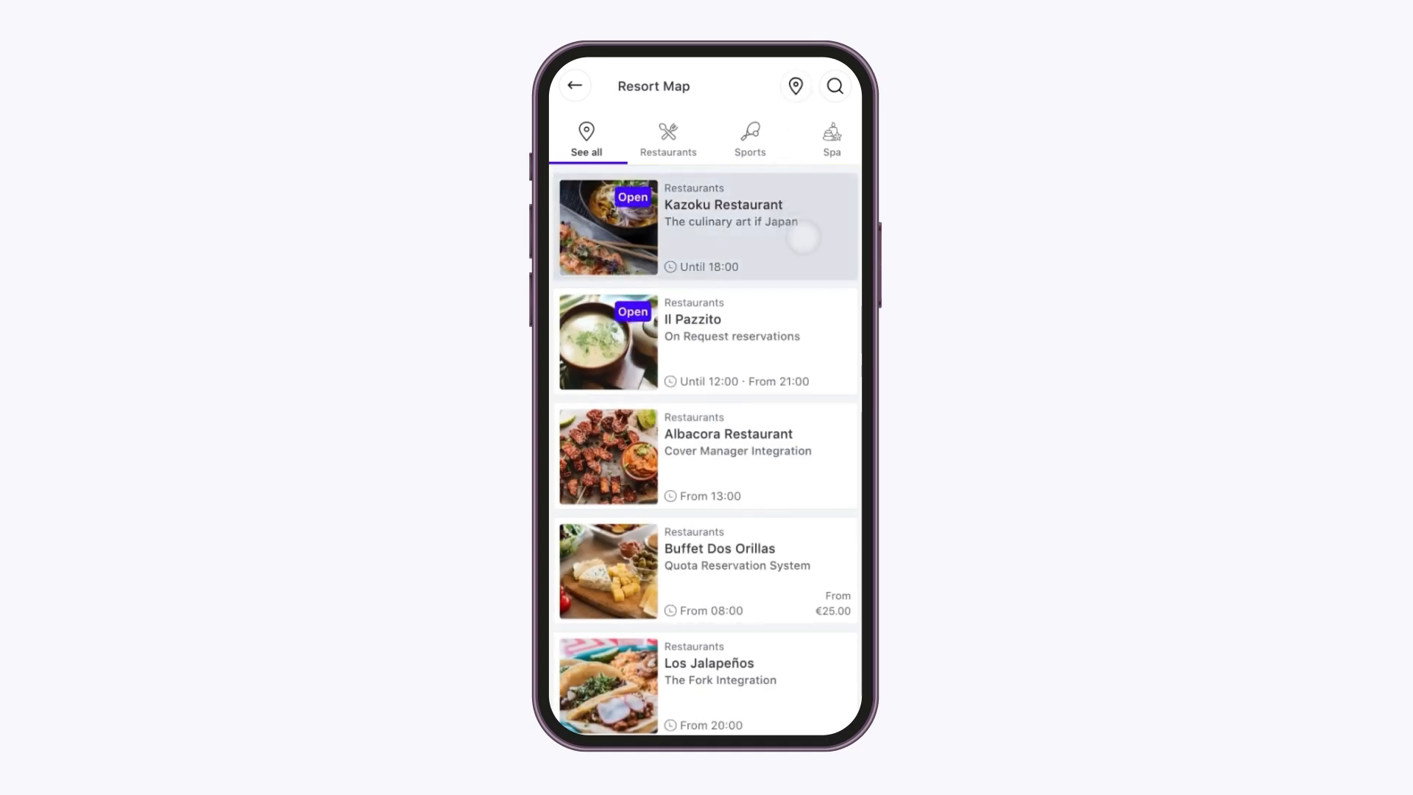
scroll(826, 282, down, 3)
click(824, 278)
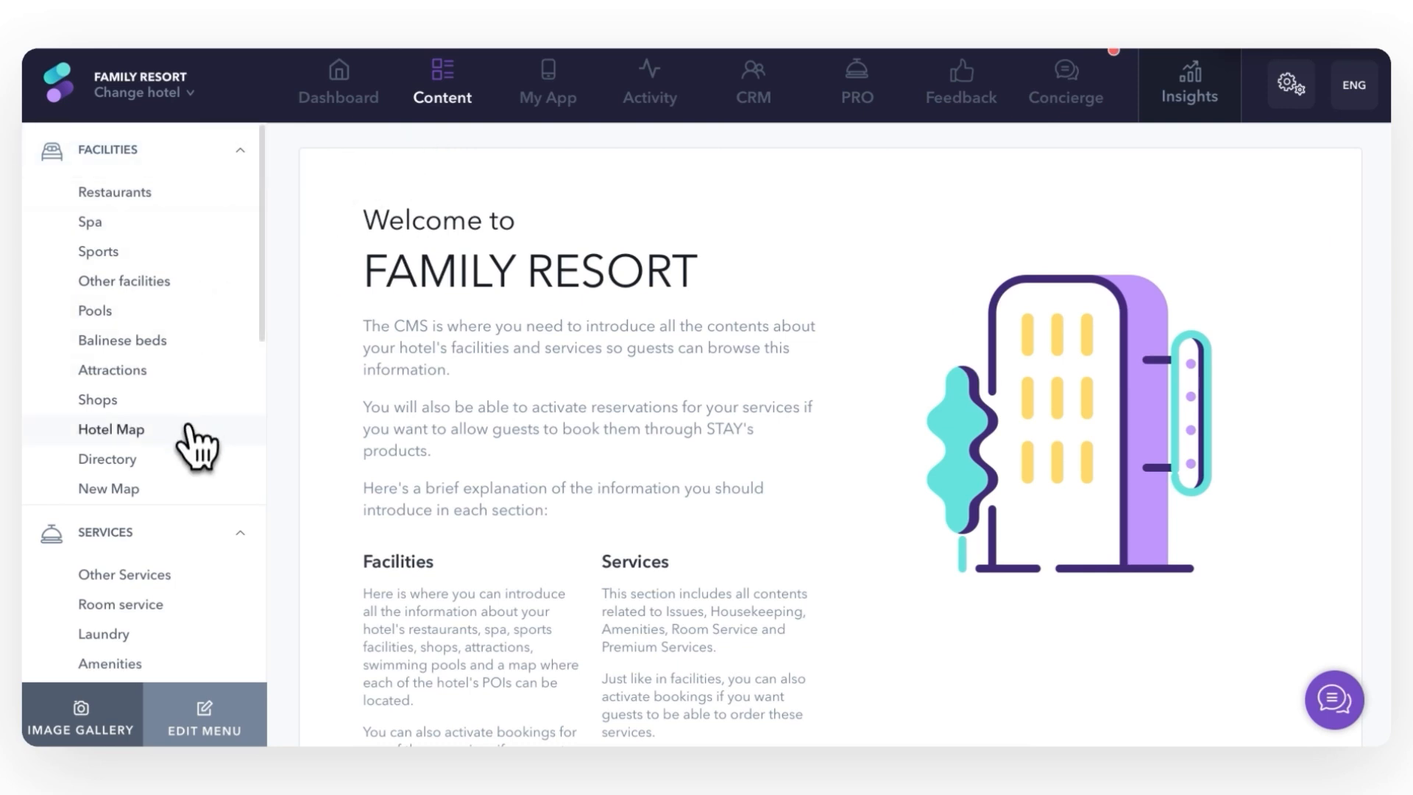
- In the STAY CMS, open the New Map facility and examine its information, grouping type and view type settings
click(186, 491)
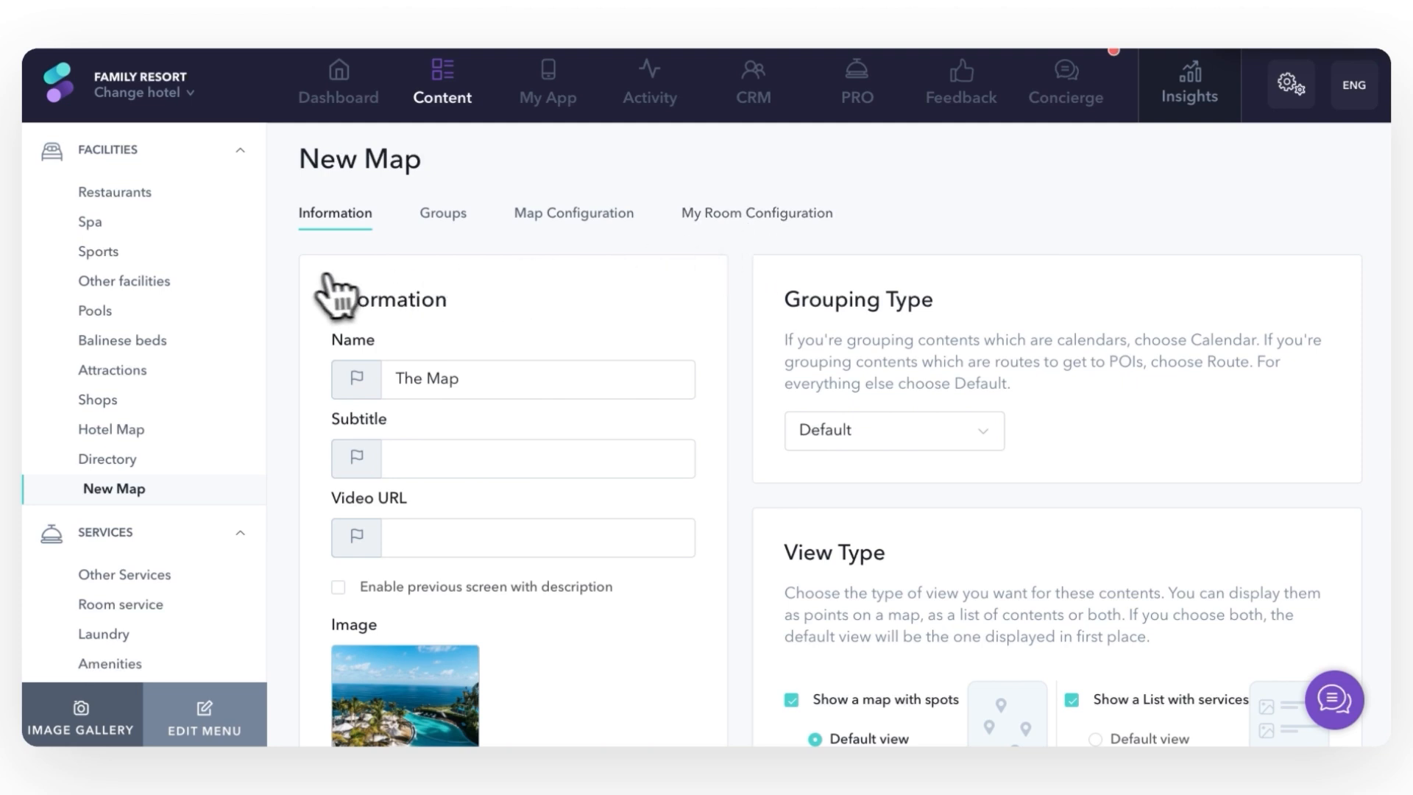
scroll(294, 294, down, 1)
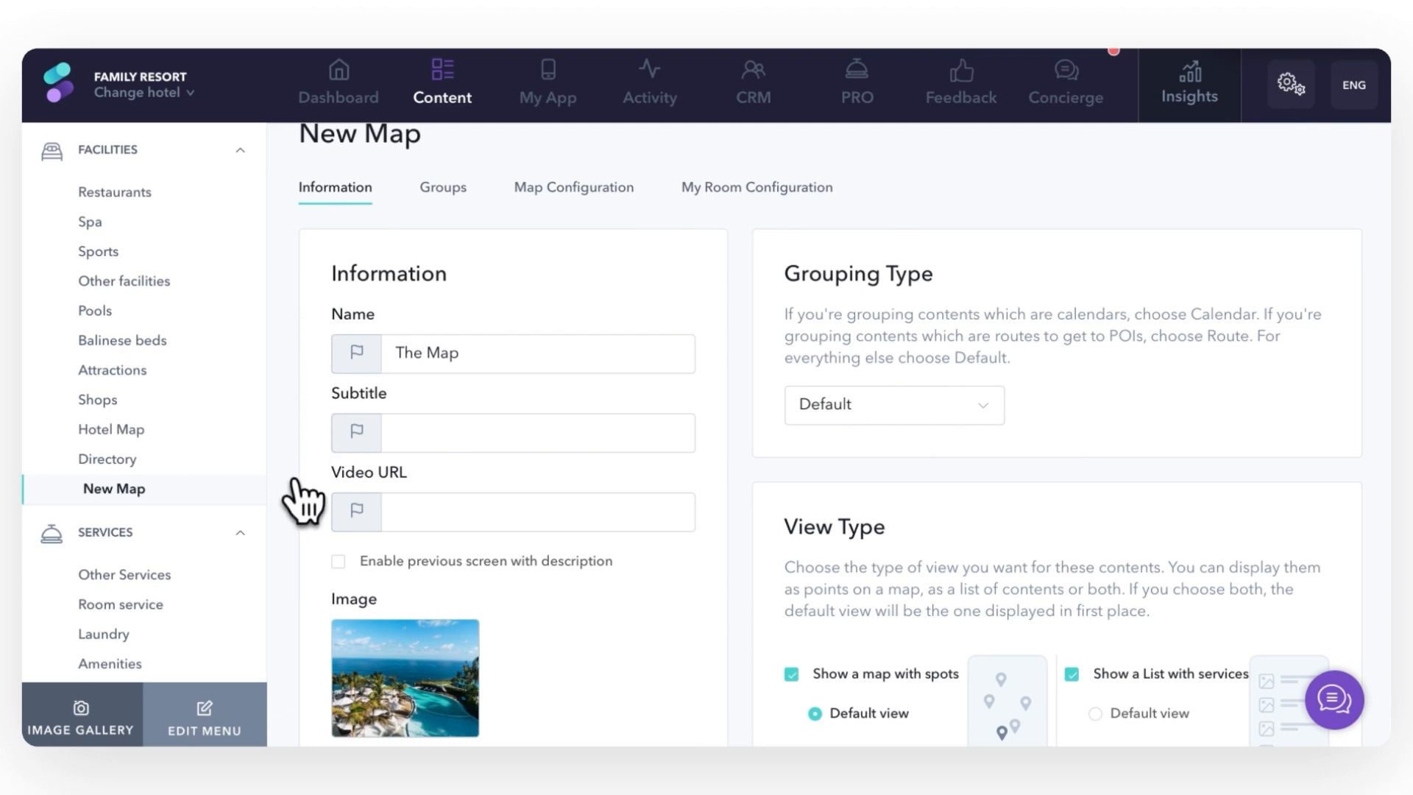
scroll(303, 495, down, 2)
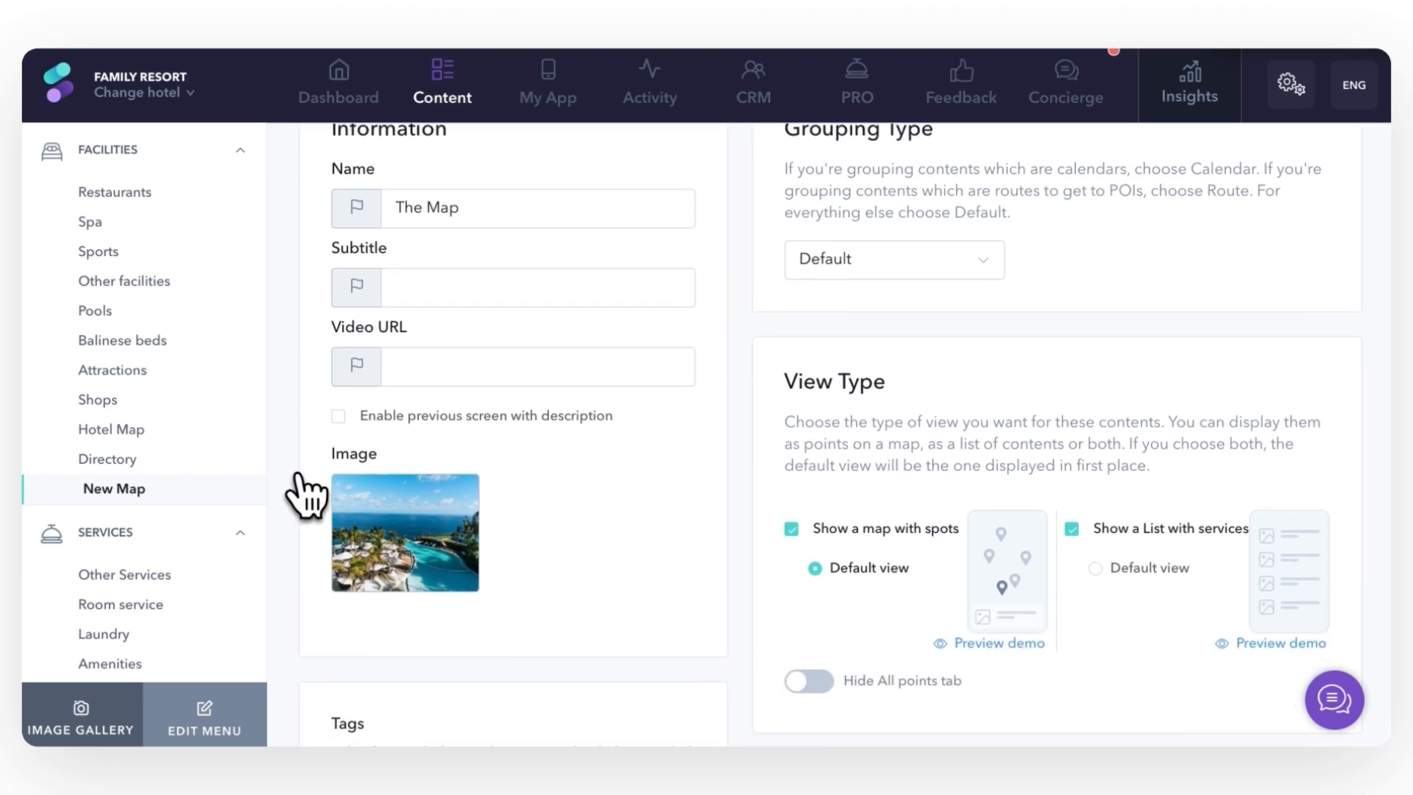
scroll(317, 321, up, 2)
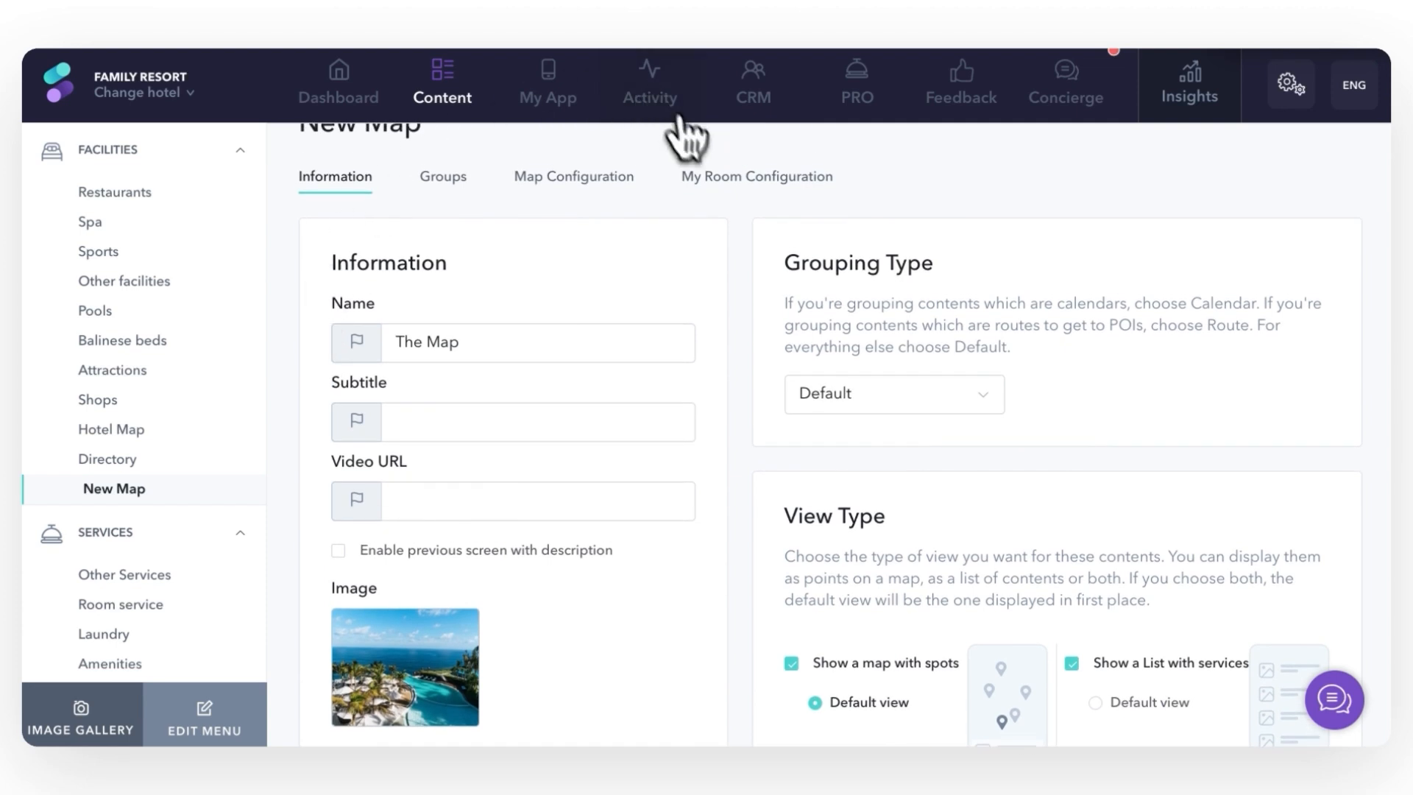
scroll(737, 258, down, 3)
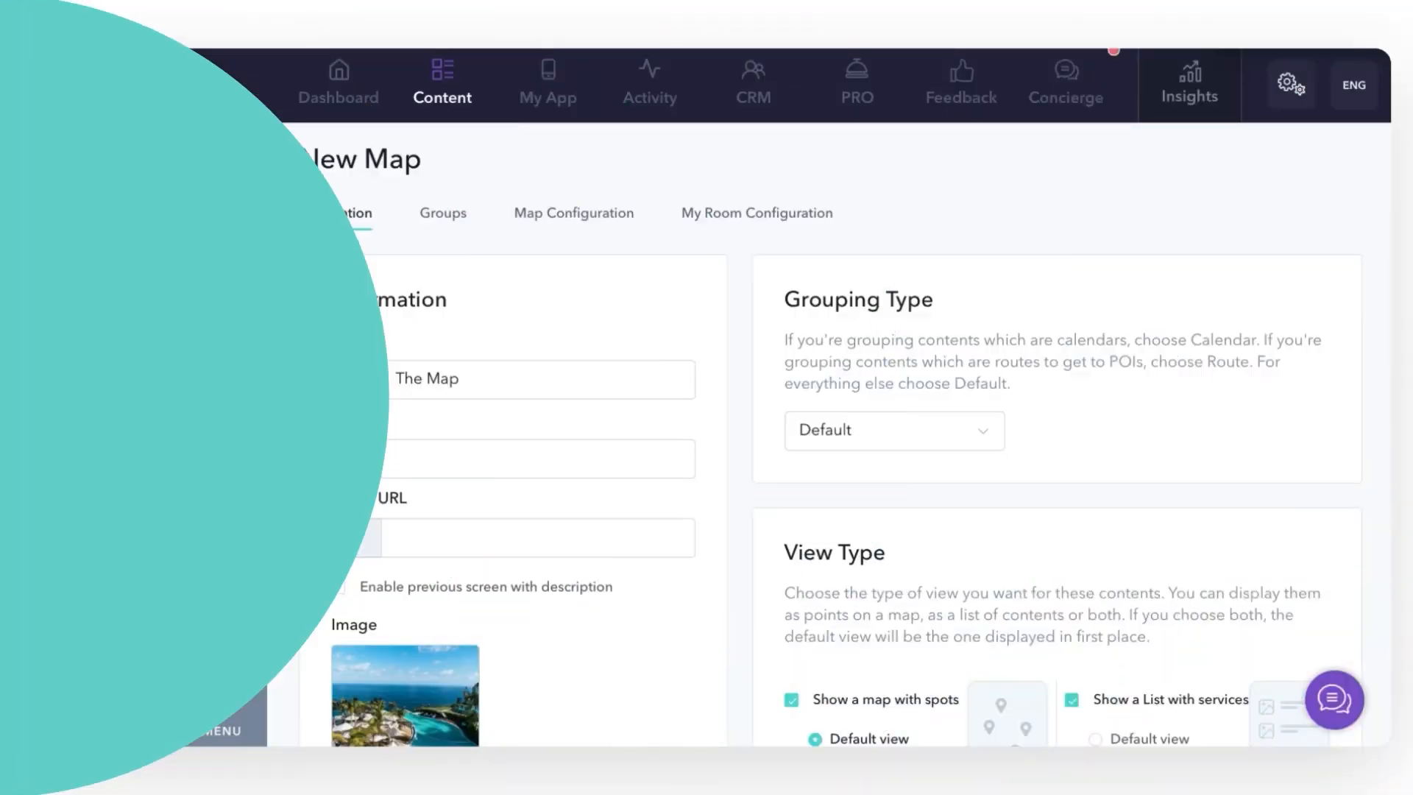
- Open the New Map's groups configuration and examine each group's name, contents and icons
click(445, 226)
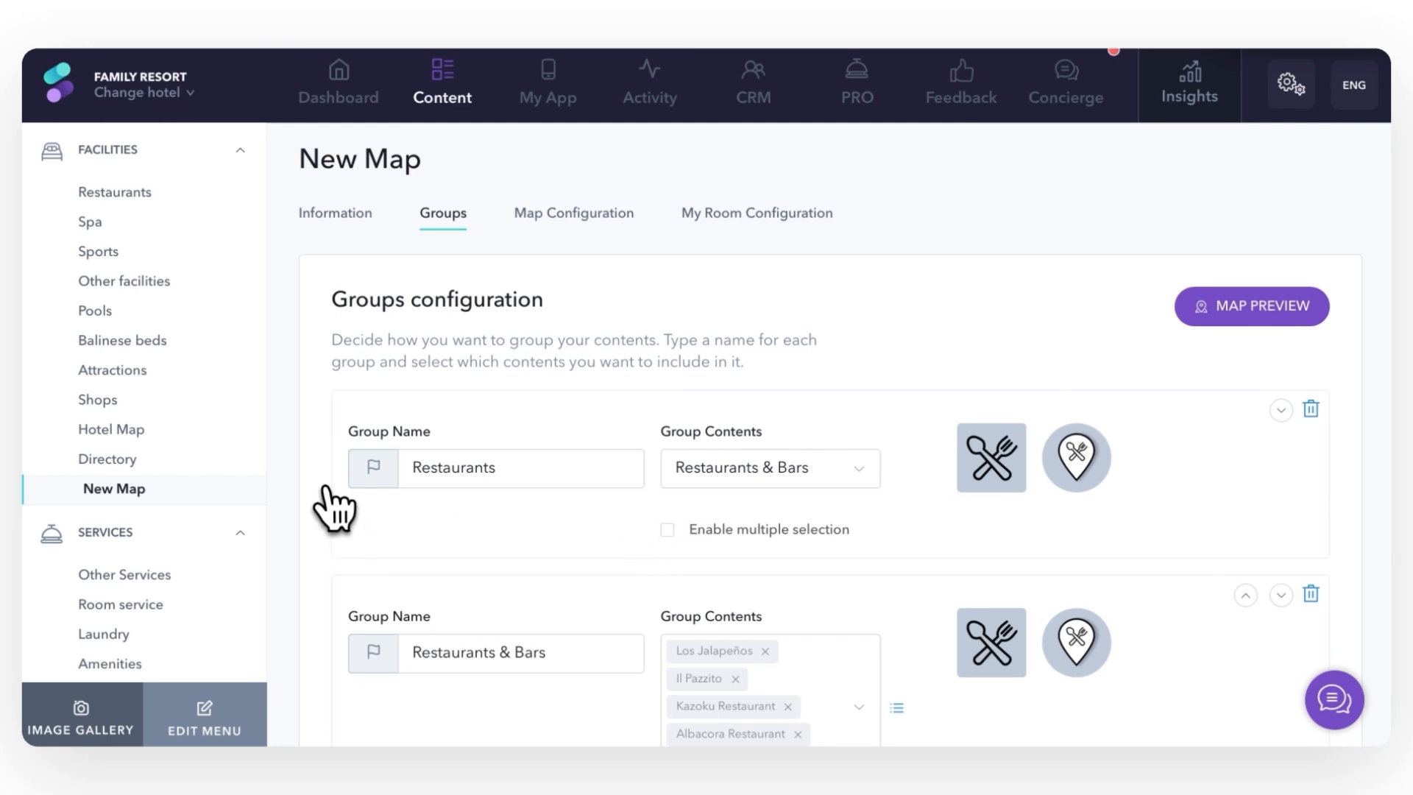
scroll(335, 508, down, 4)
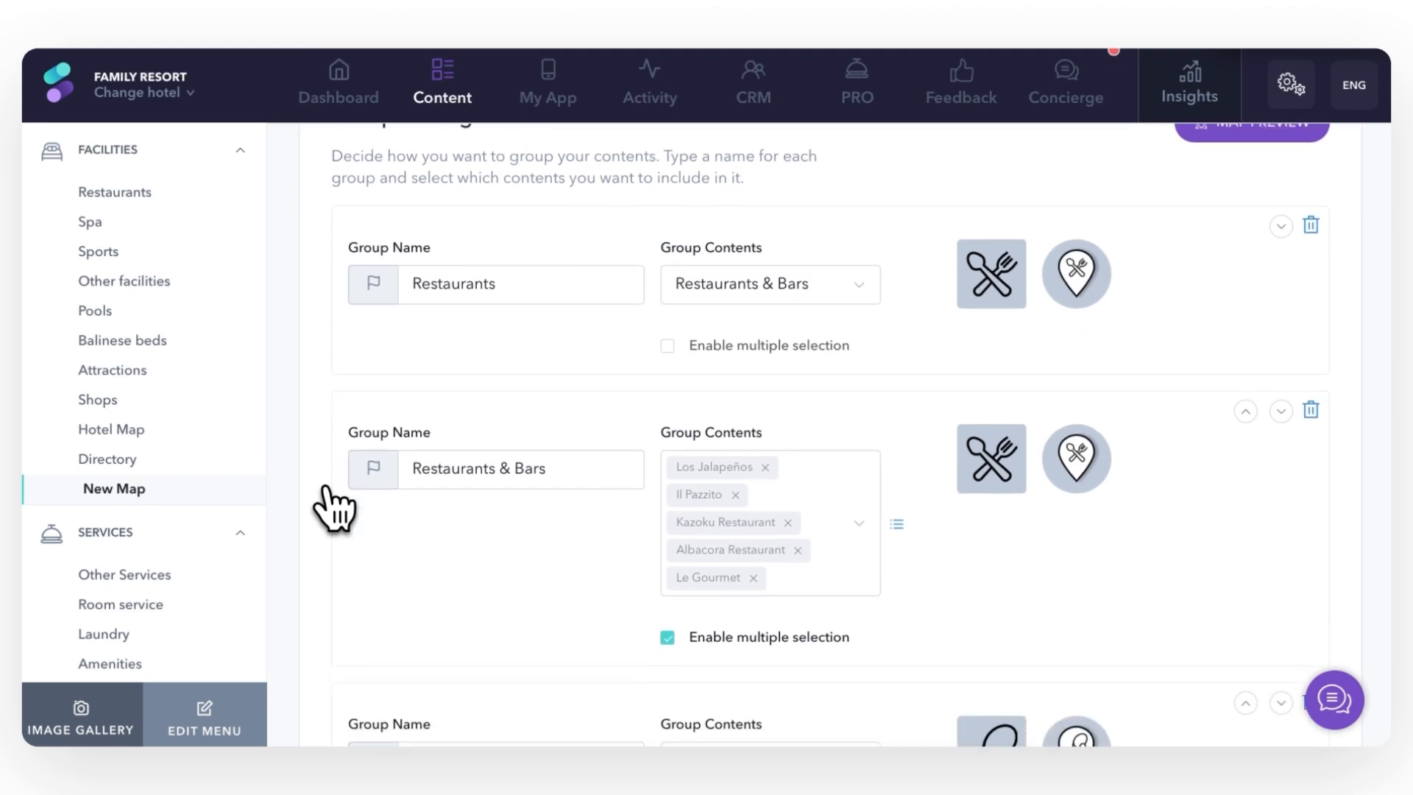
scroll(335, 508, down, 4)
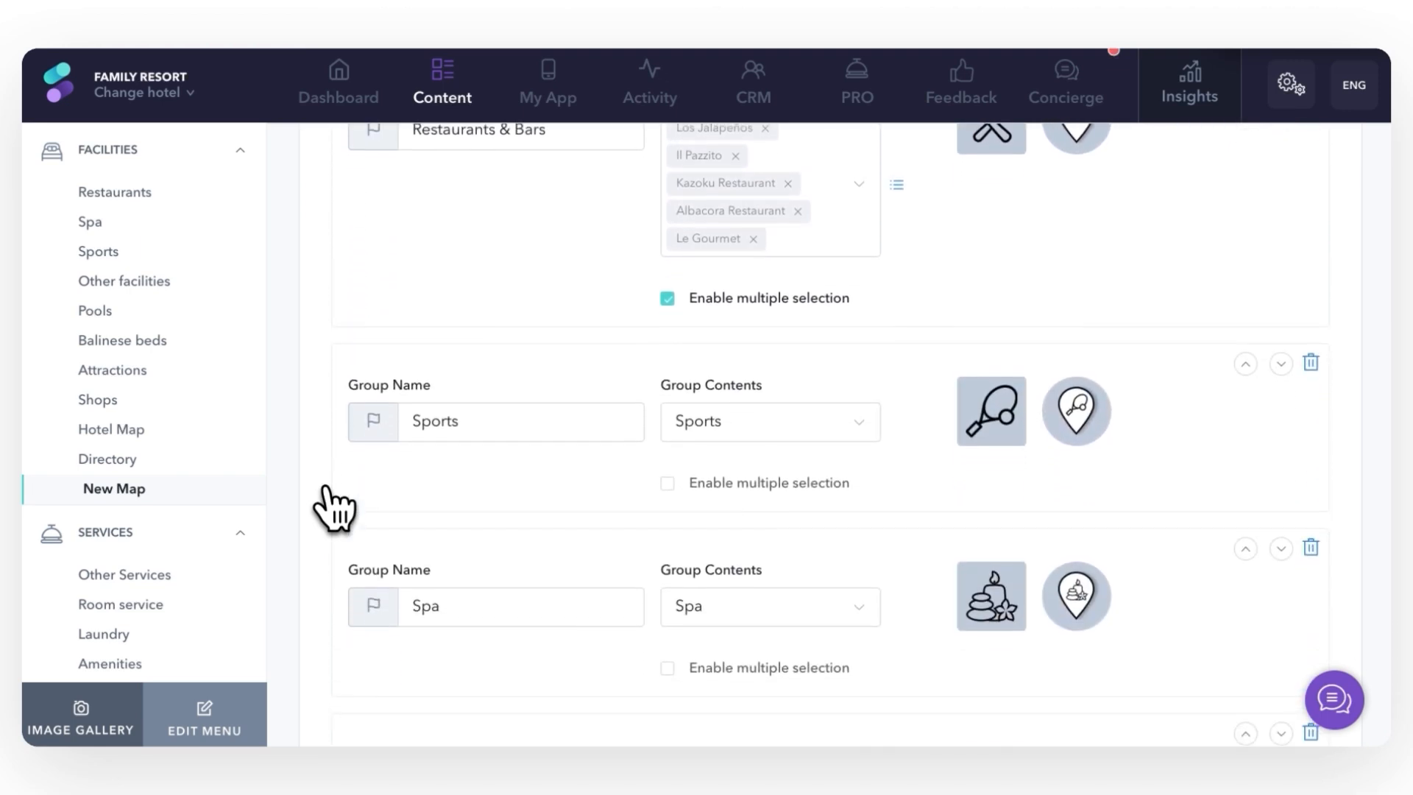
scroll(335, 508, down, 6)
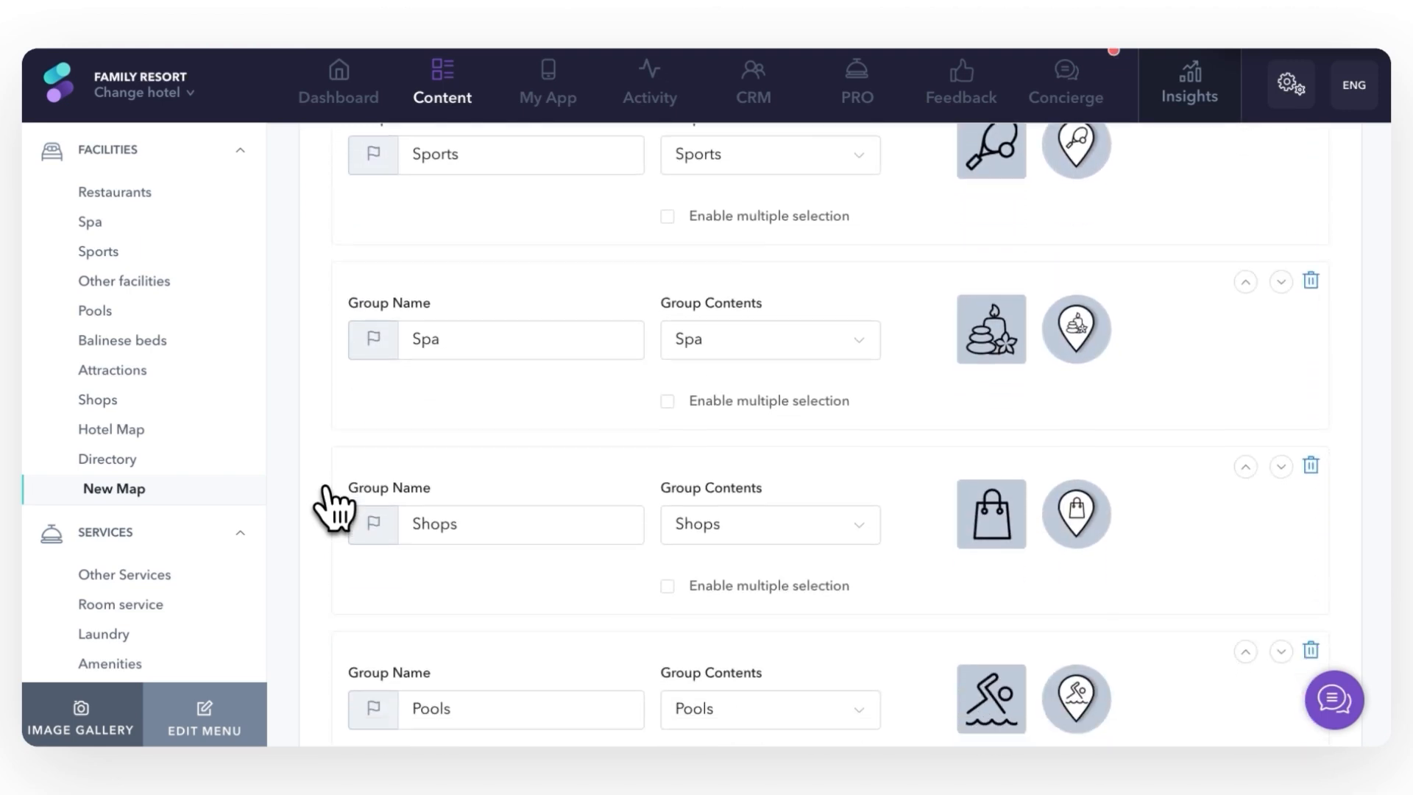
scroll(335, 508, down, 1)
scroll(335, 508, up, 10)
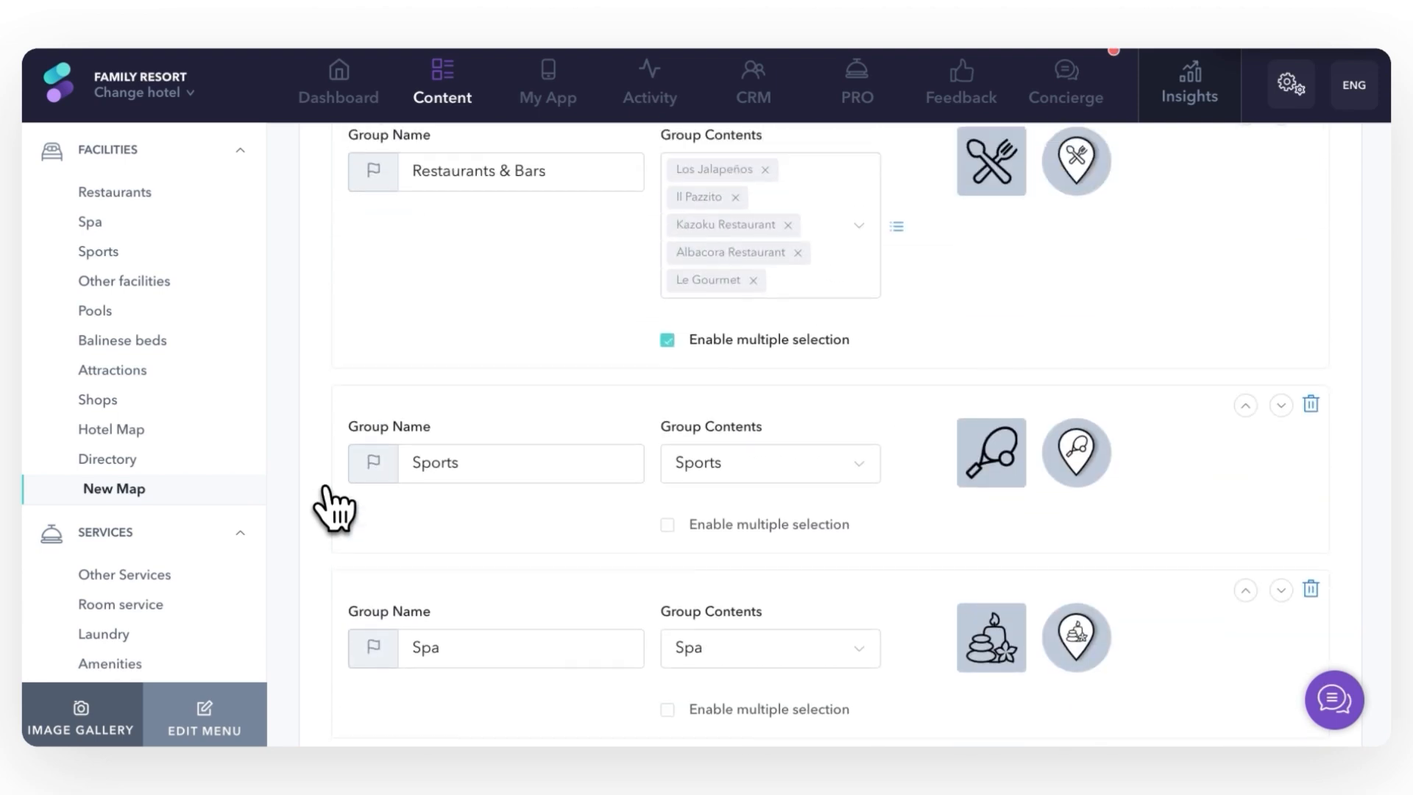
scroll(334, 508, up, 4)
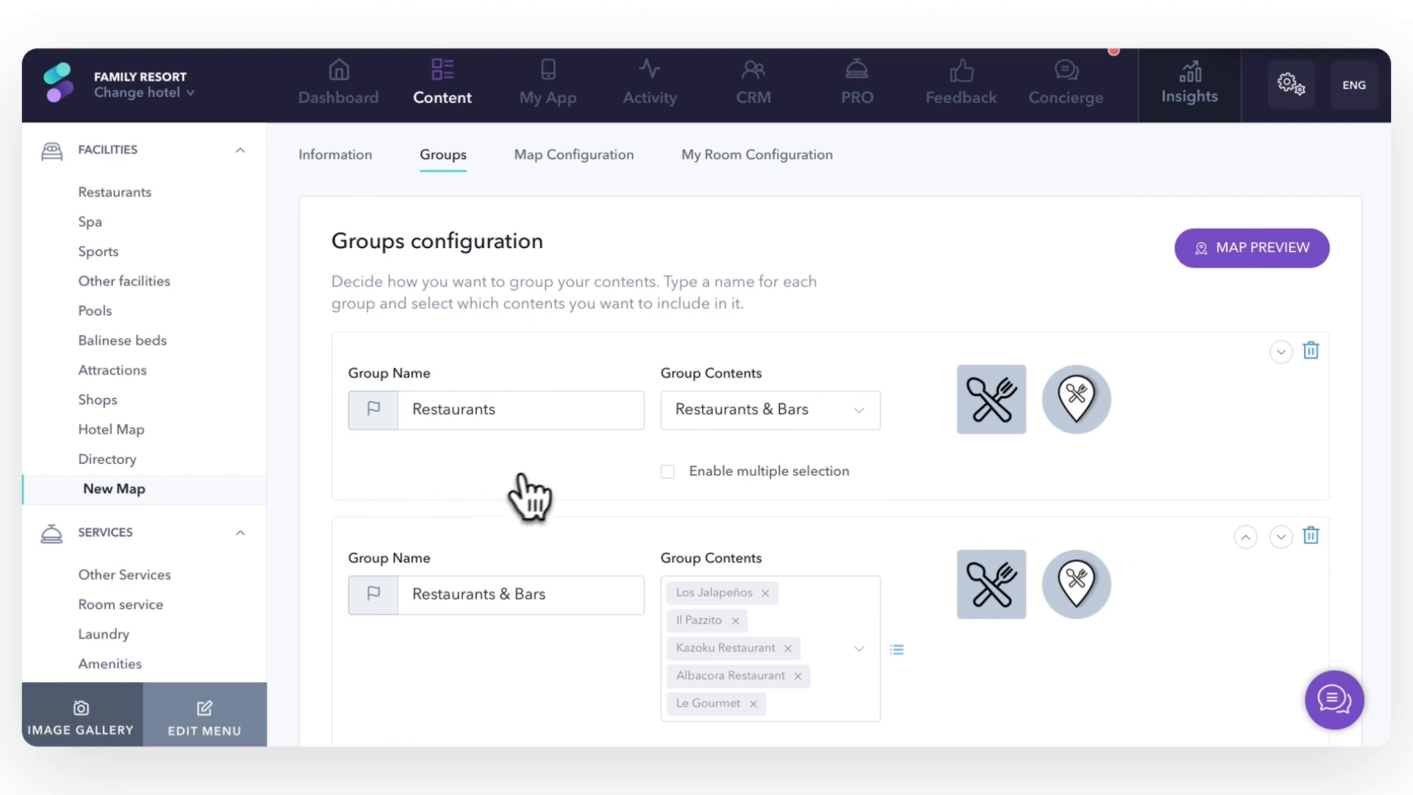
- Examine the content categories available to the Restaurants group, along with its tab icon and map marker icon
click(868, 425)
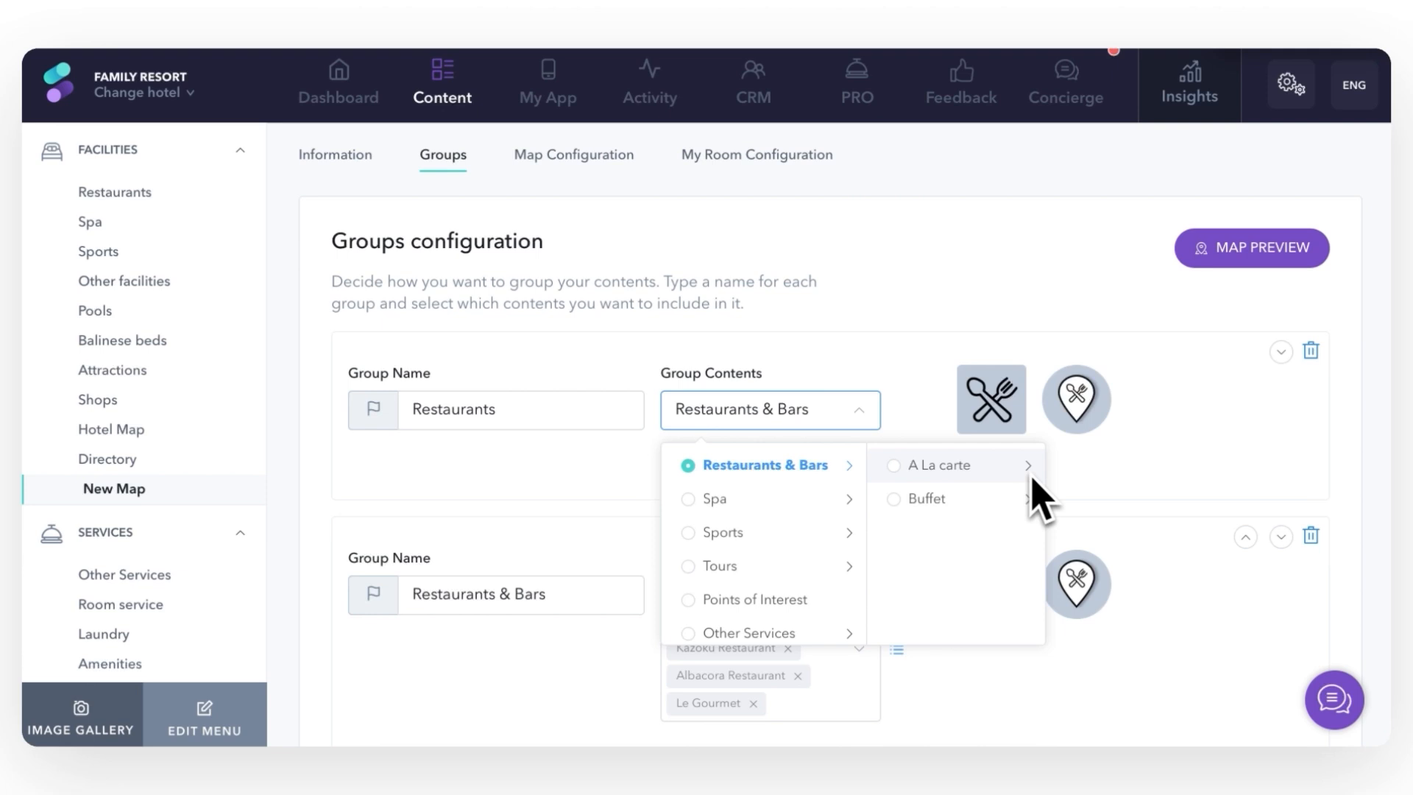
click(927, 403)
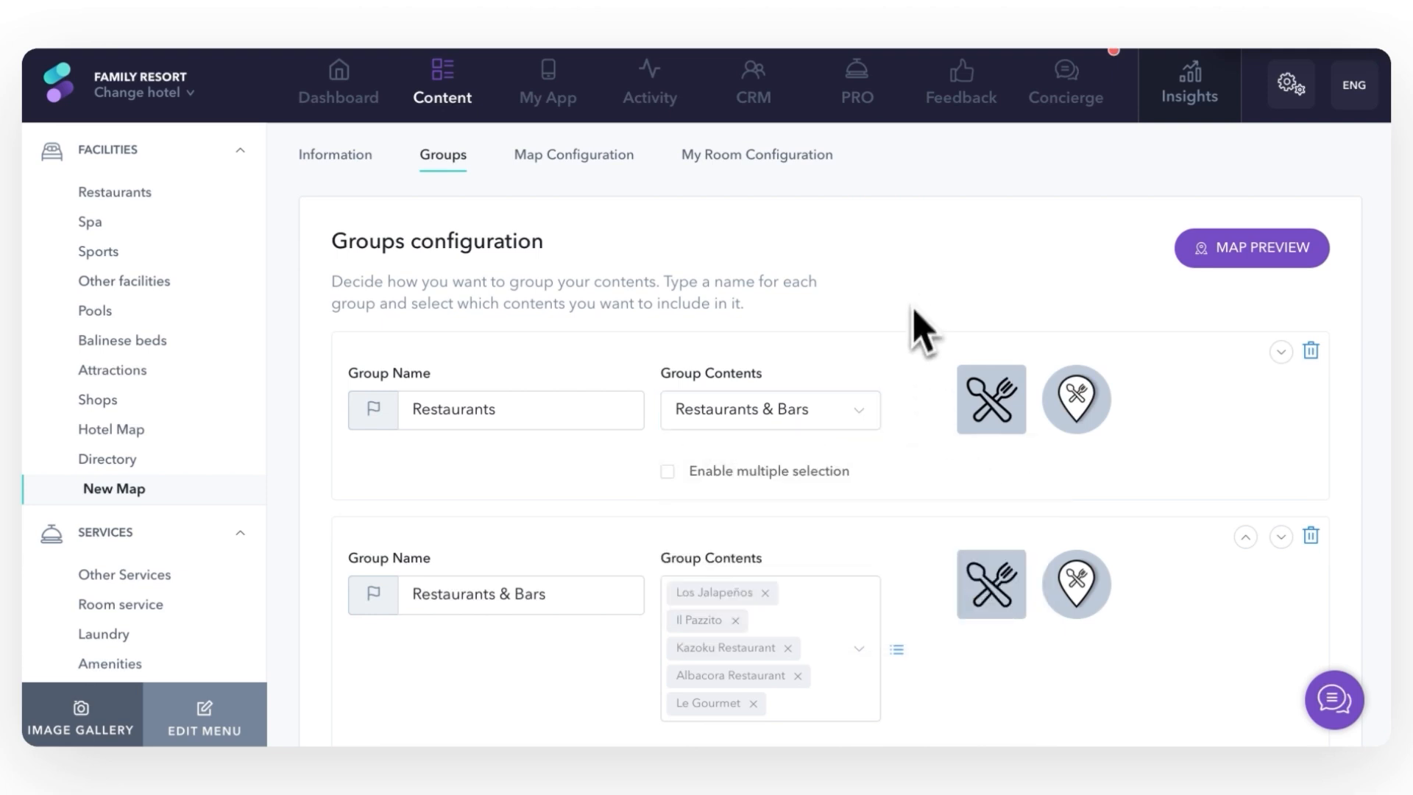
mouse_move(992, 440)
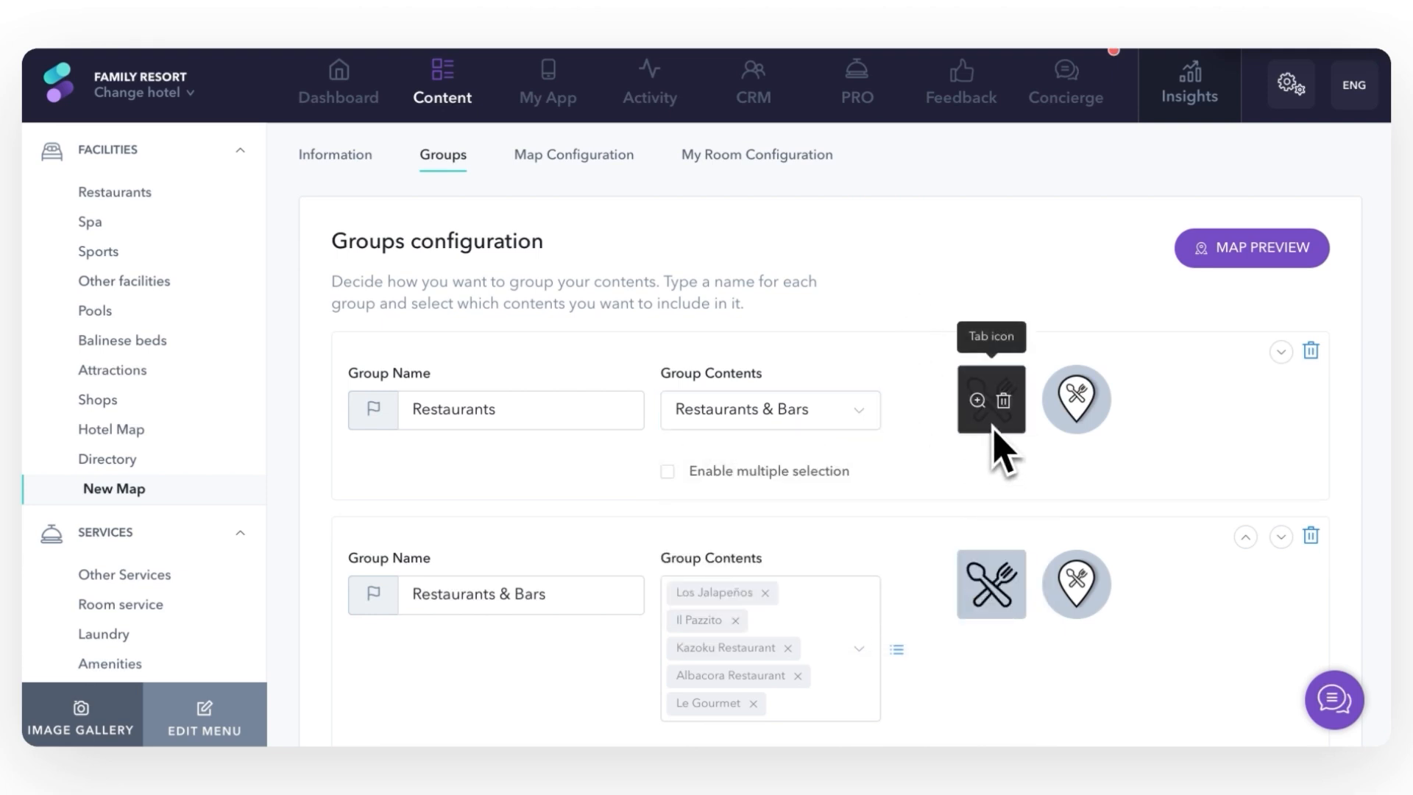
mouse_move(1081, 434)
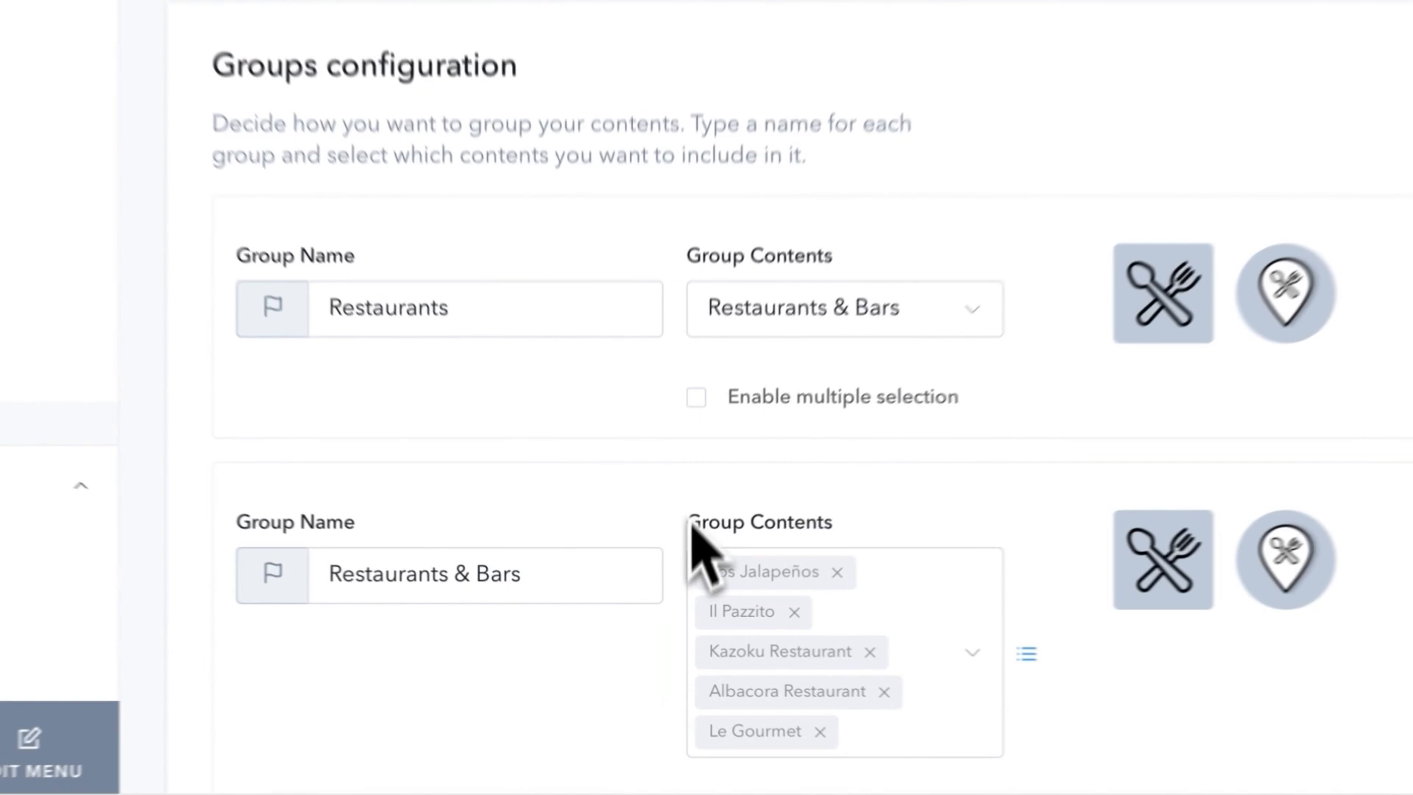
- Examine the individually selected contents and the multiple selection option of the Restaurants & Bars group
scroll(676, 618, down, 4)
click(695, 611)
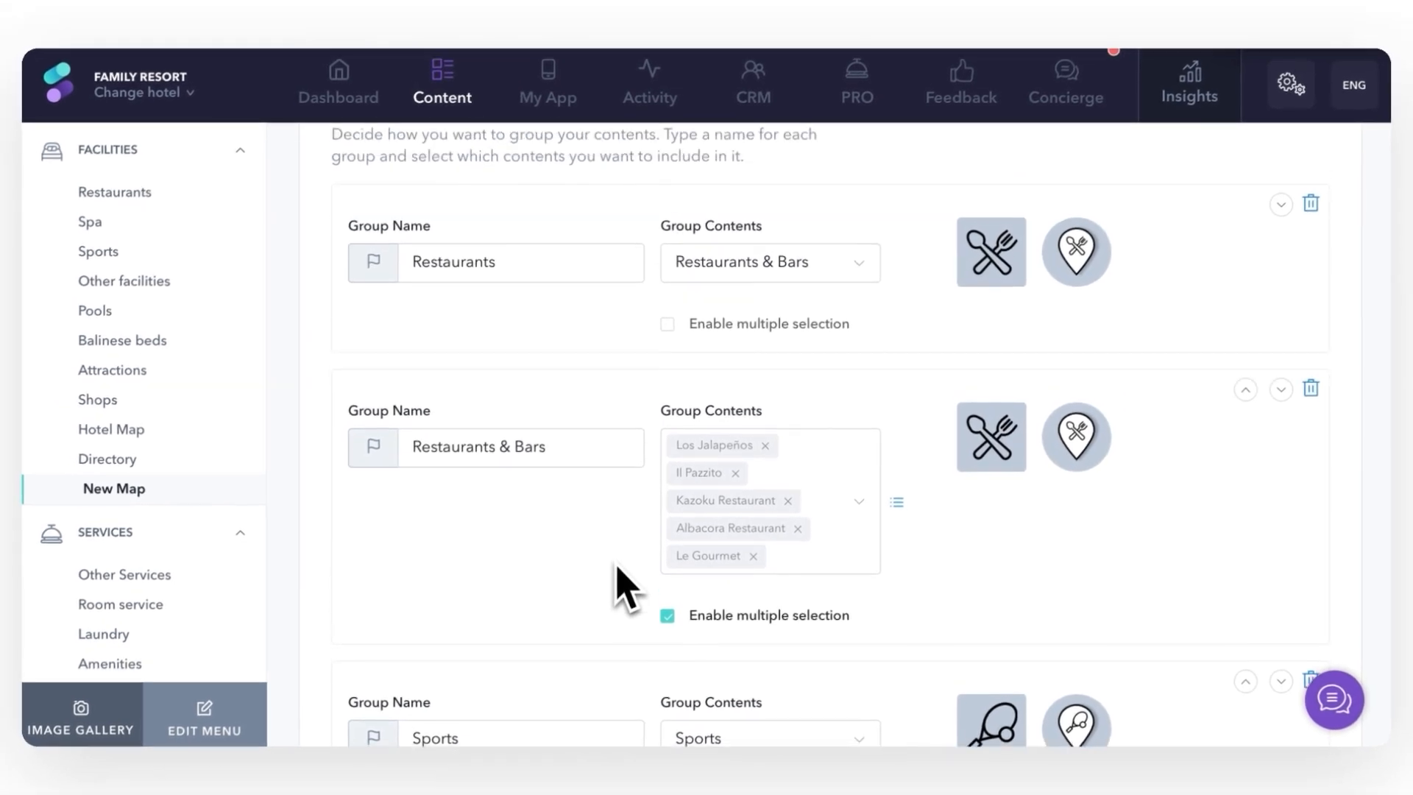
scroll(625, 589, up, 1)
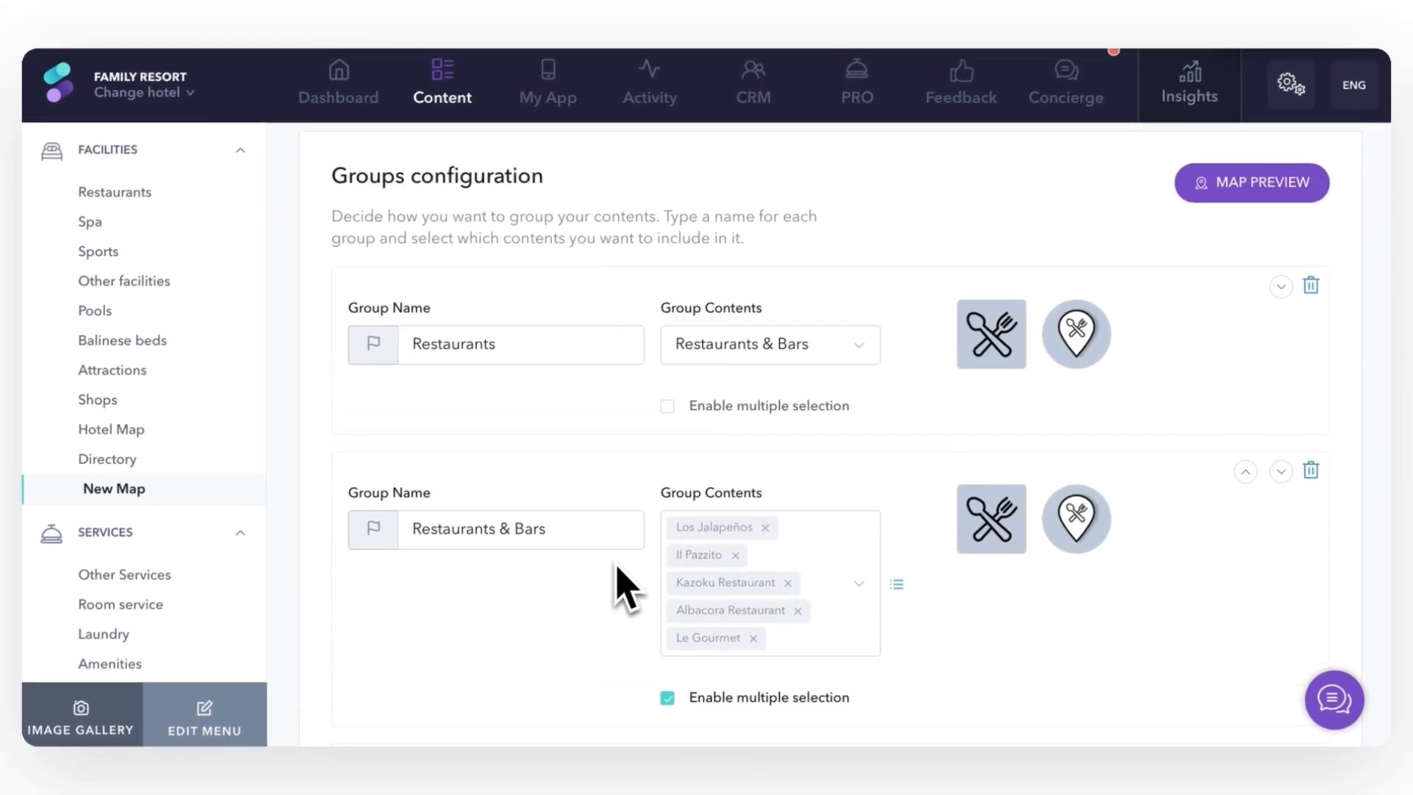
scroll(652, 471, up, 2)
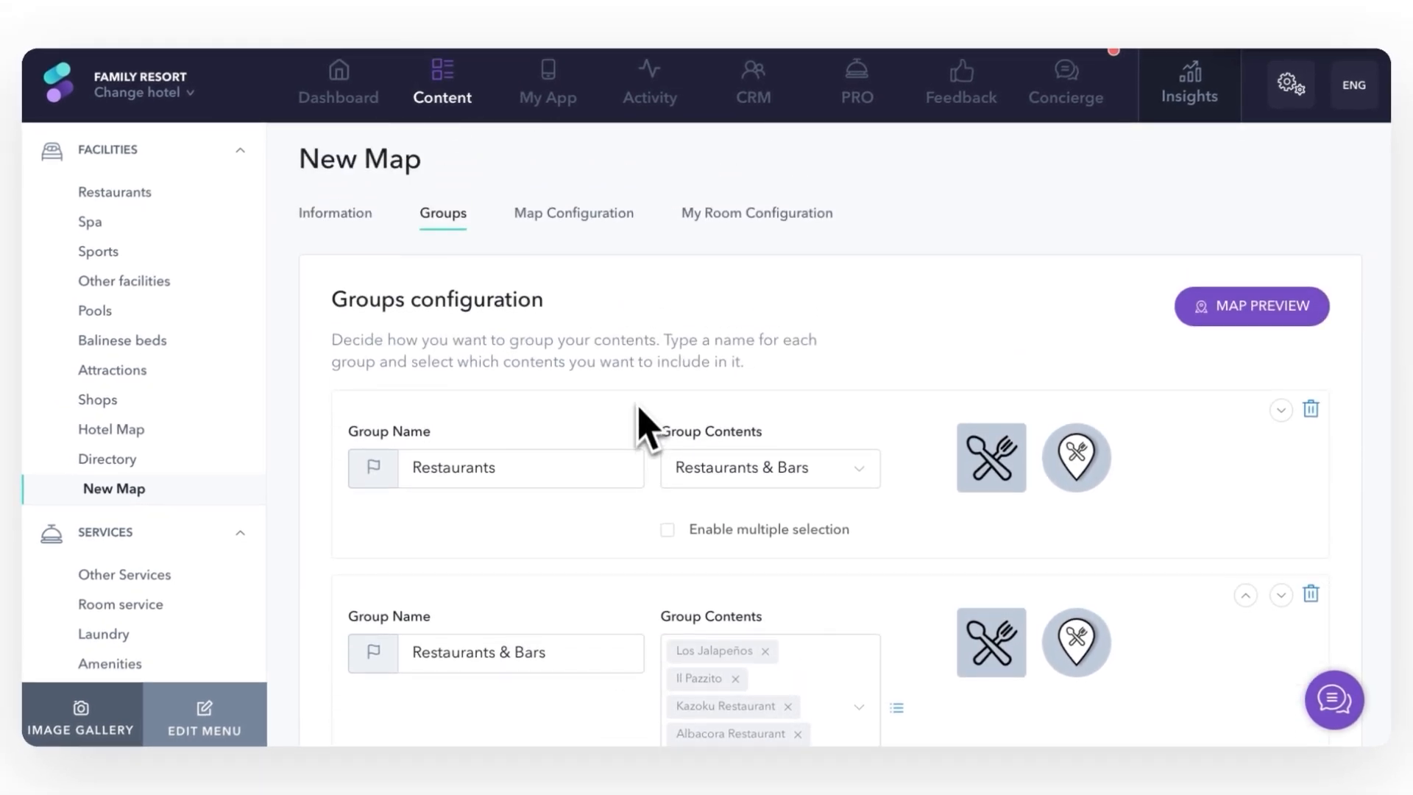
- Open the map configuration and examine the map focus coordinates and custom map image settings
click(582, 221)
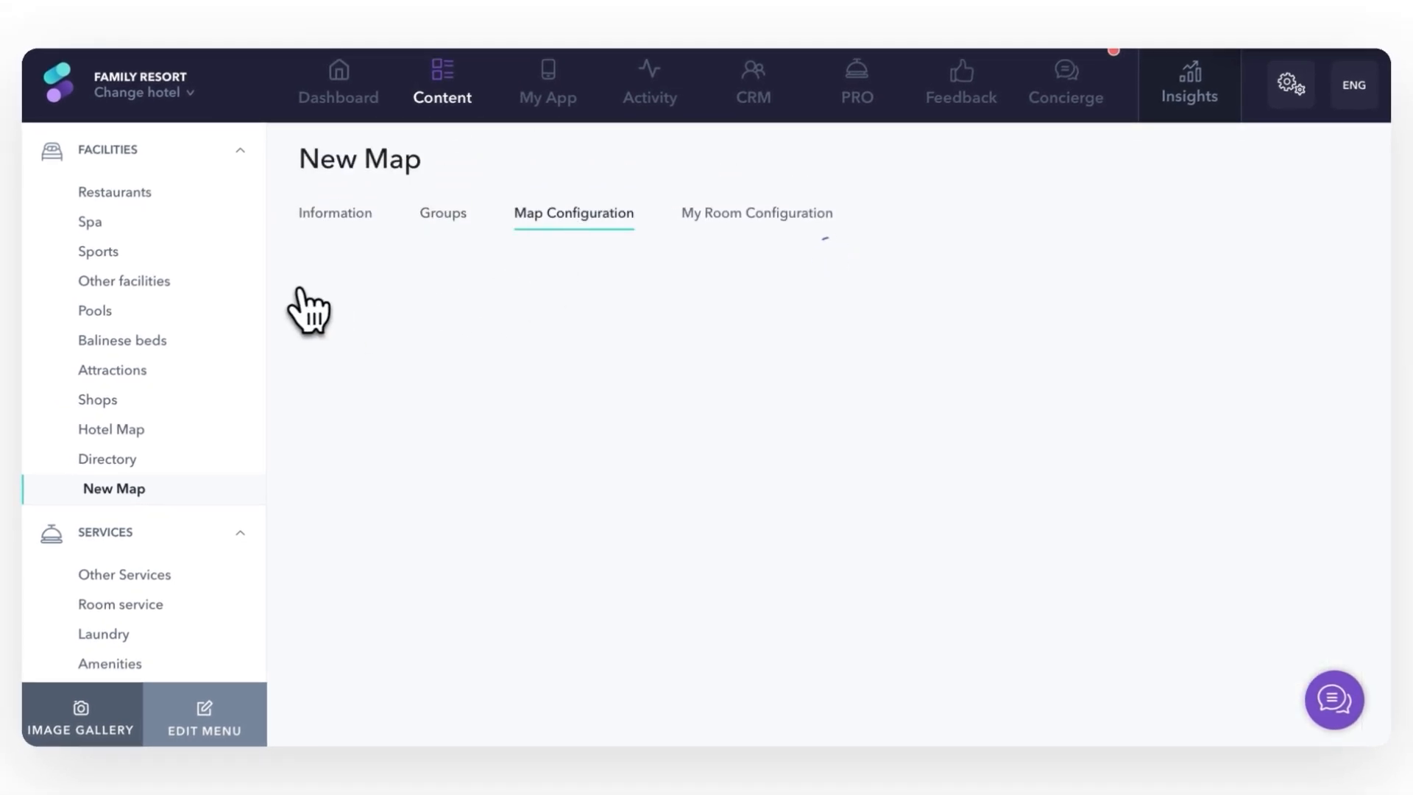
scroll(296, 377, down, 1)
scroll(296, 377, down, 1)
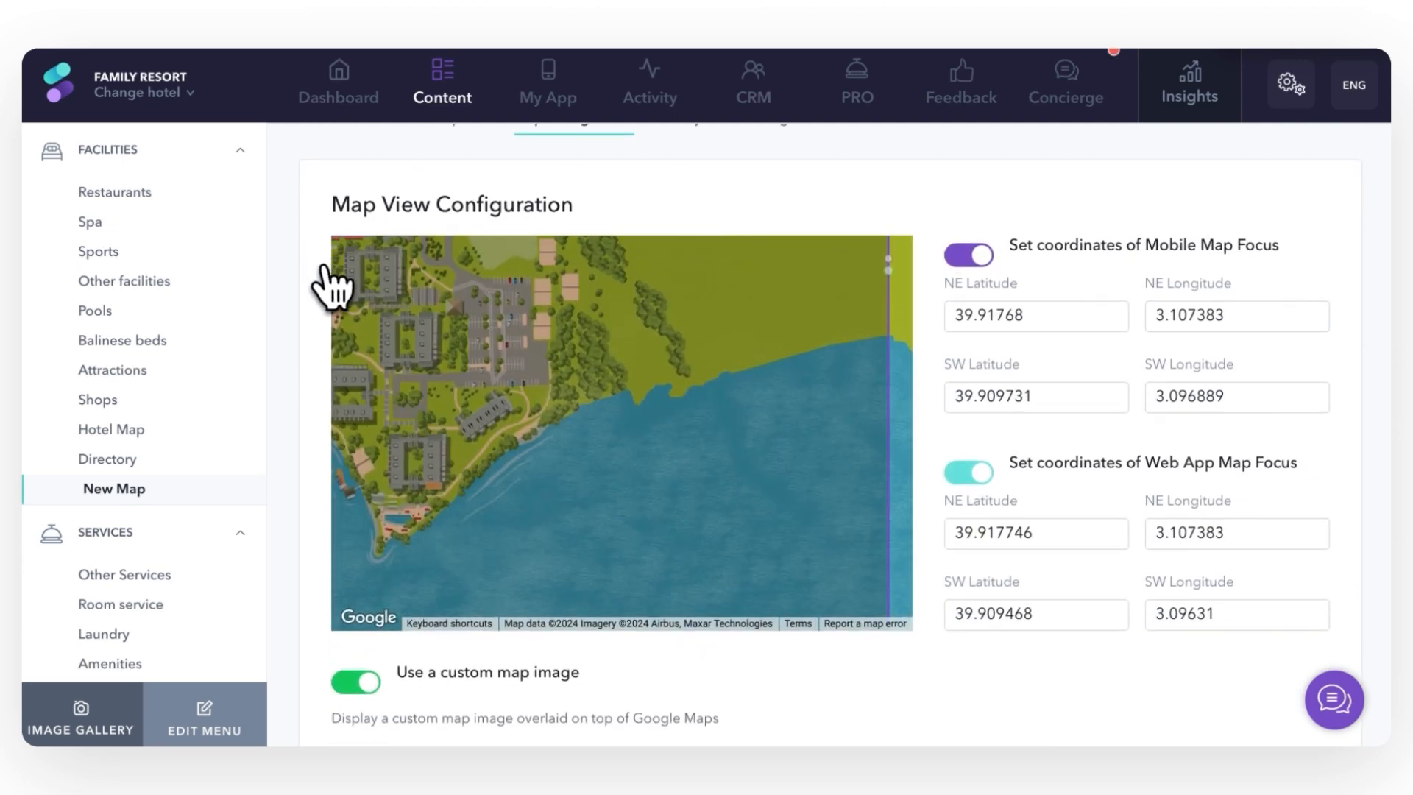
scroll(316, 376, down, 3)
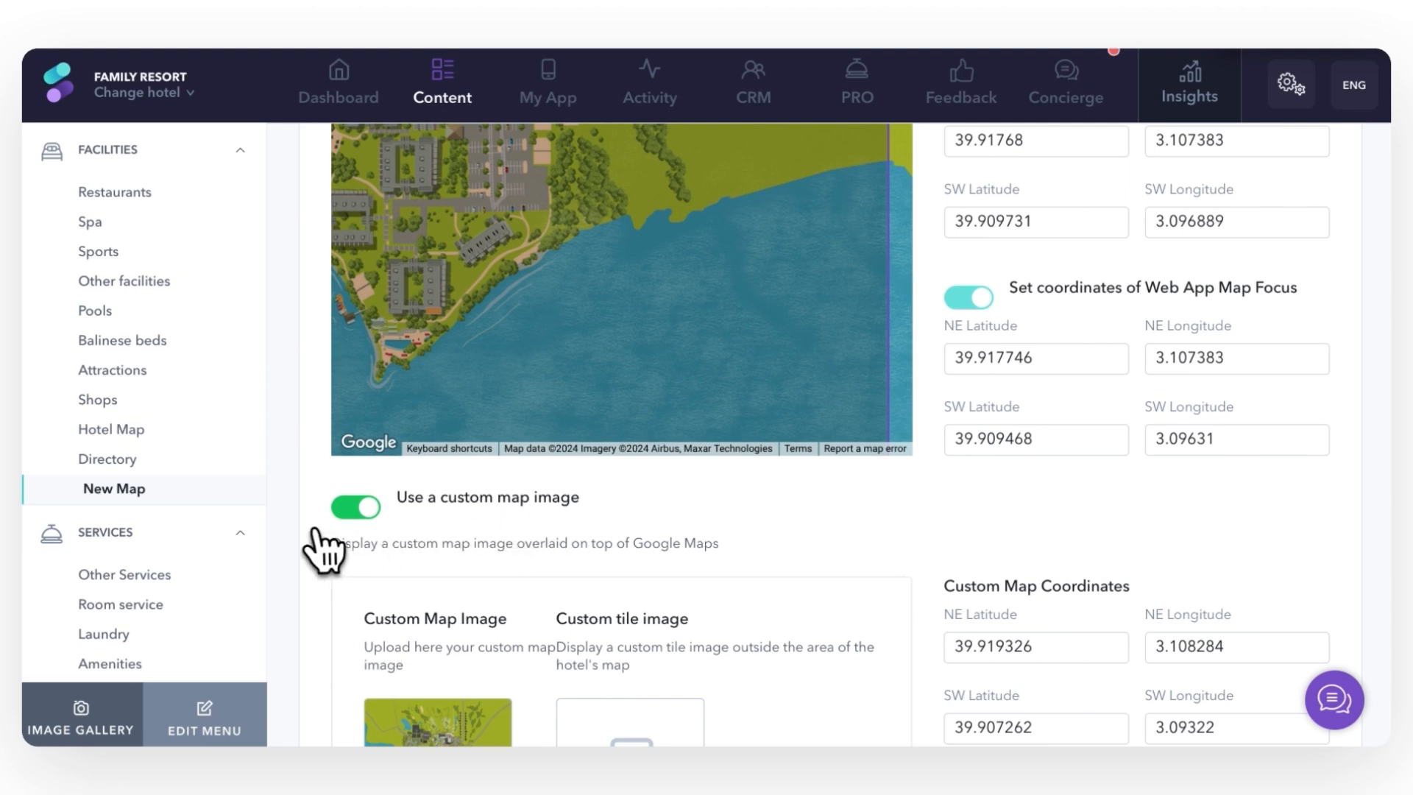
scroll(322, 548, down, 1)
scroll(321, 549, down, 5)
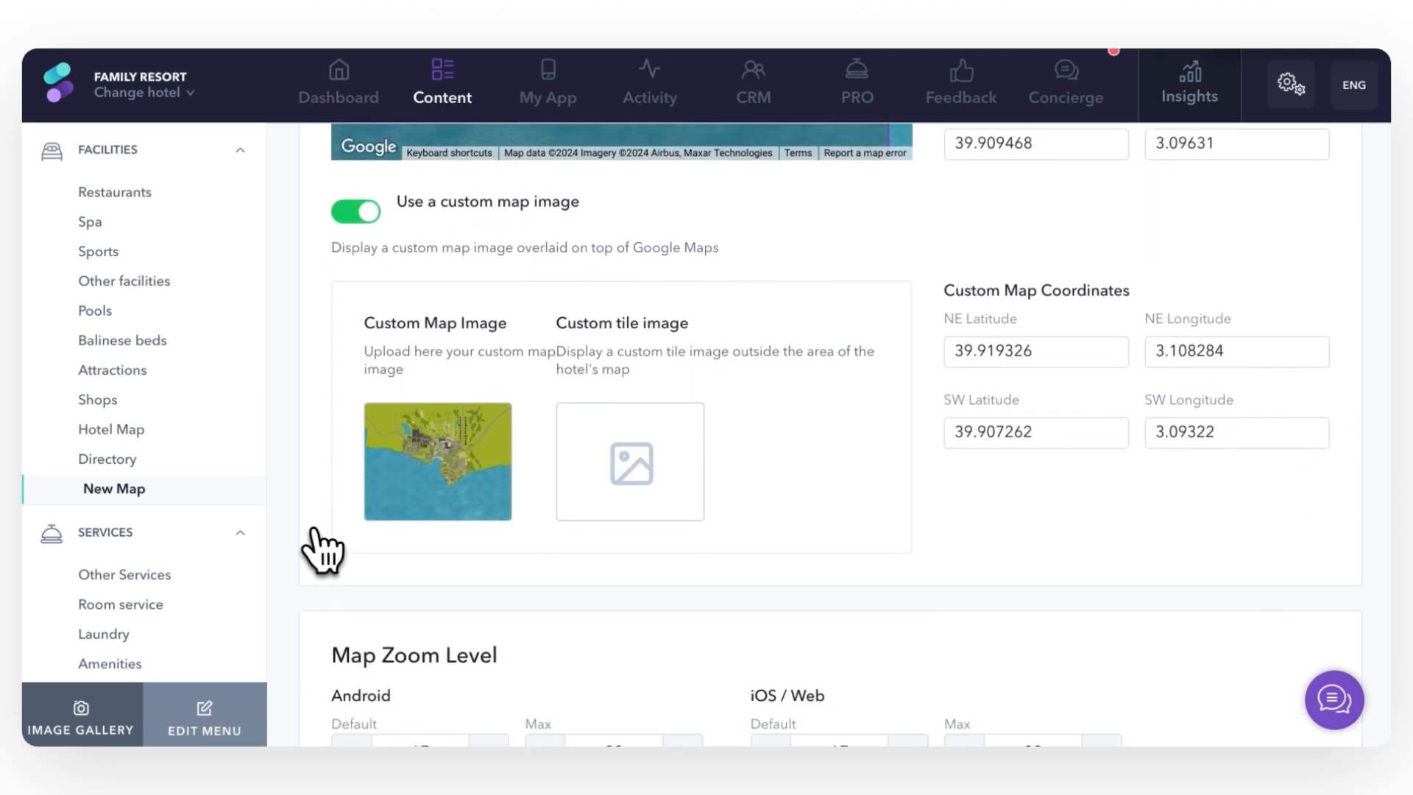
- Examine the map zoom levels, the directions options and the hotel map marker settings
scroll(321, 548, down, 2)
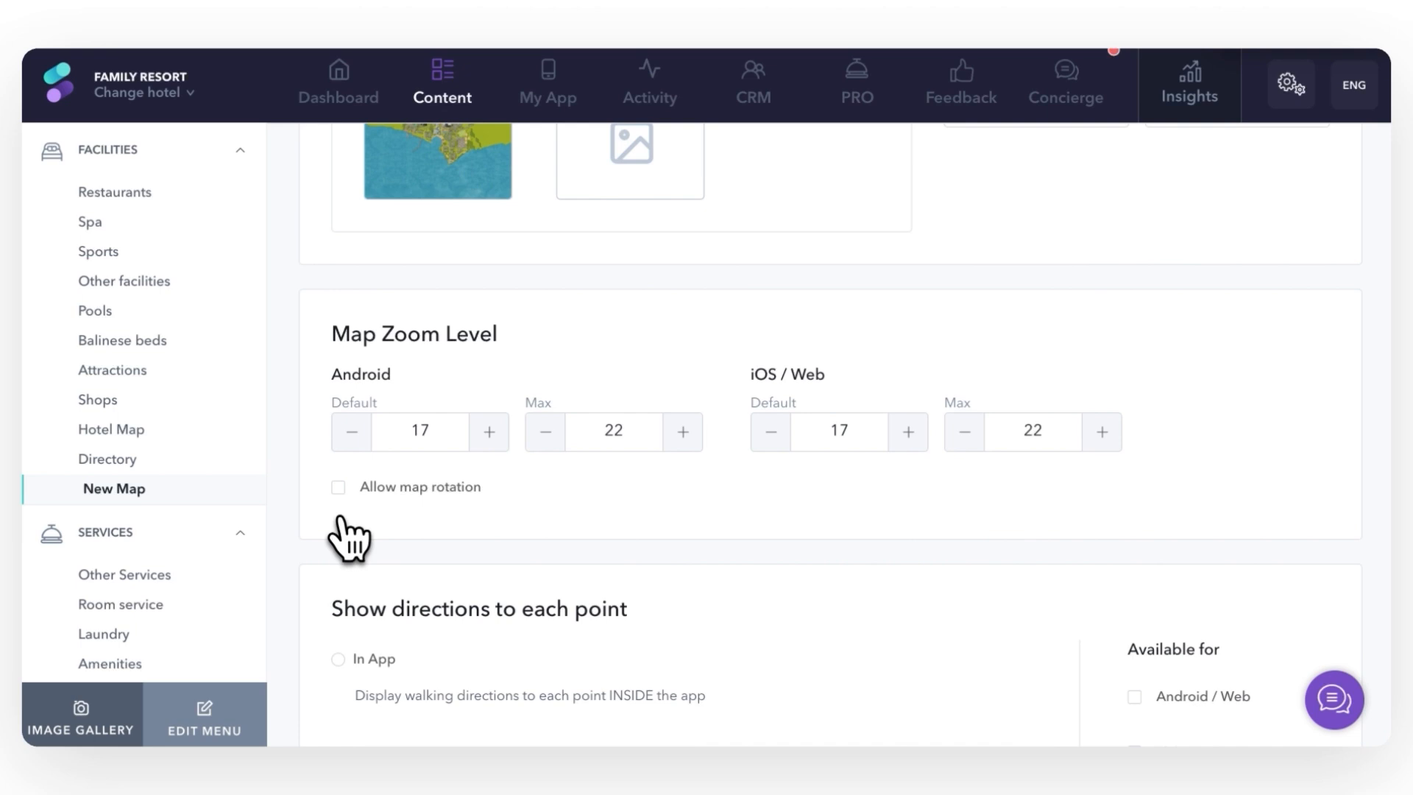
scroll(282, 531, down, 3)
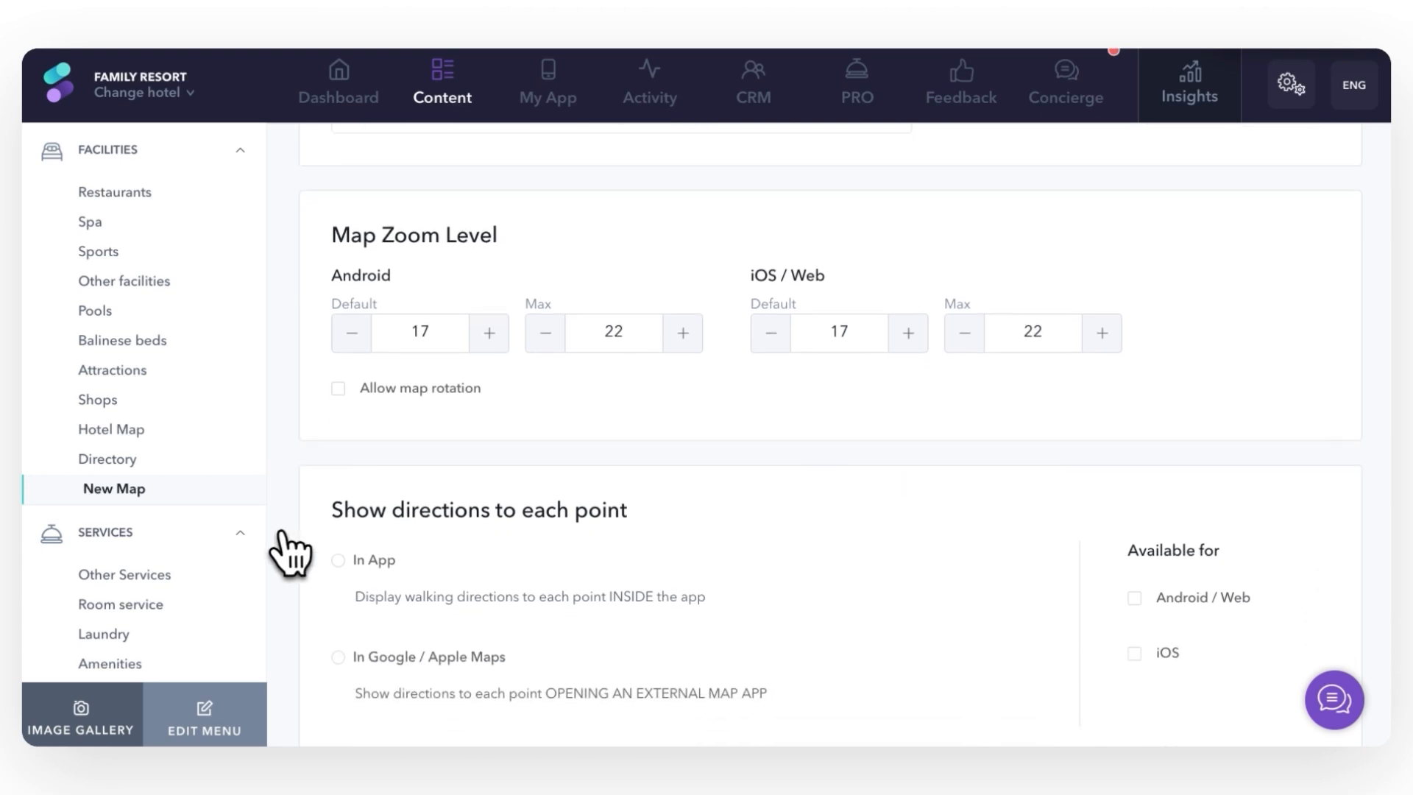
scroll(281, 532, down, 3)
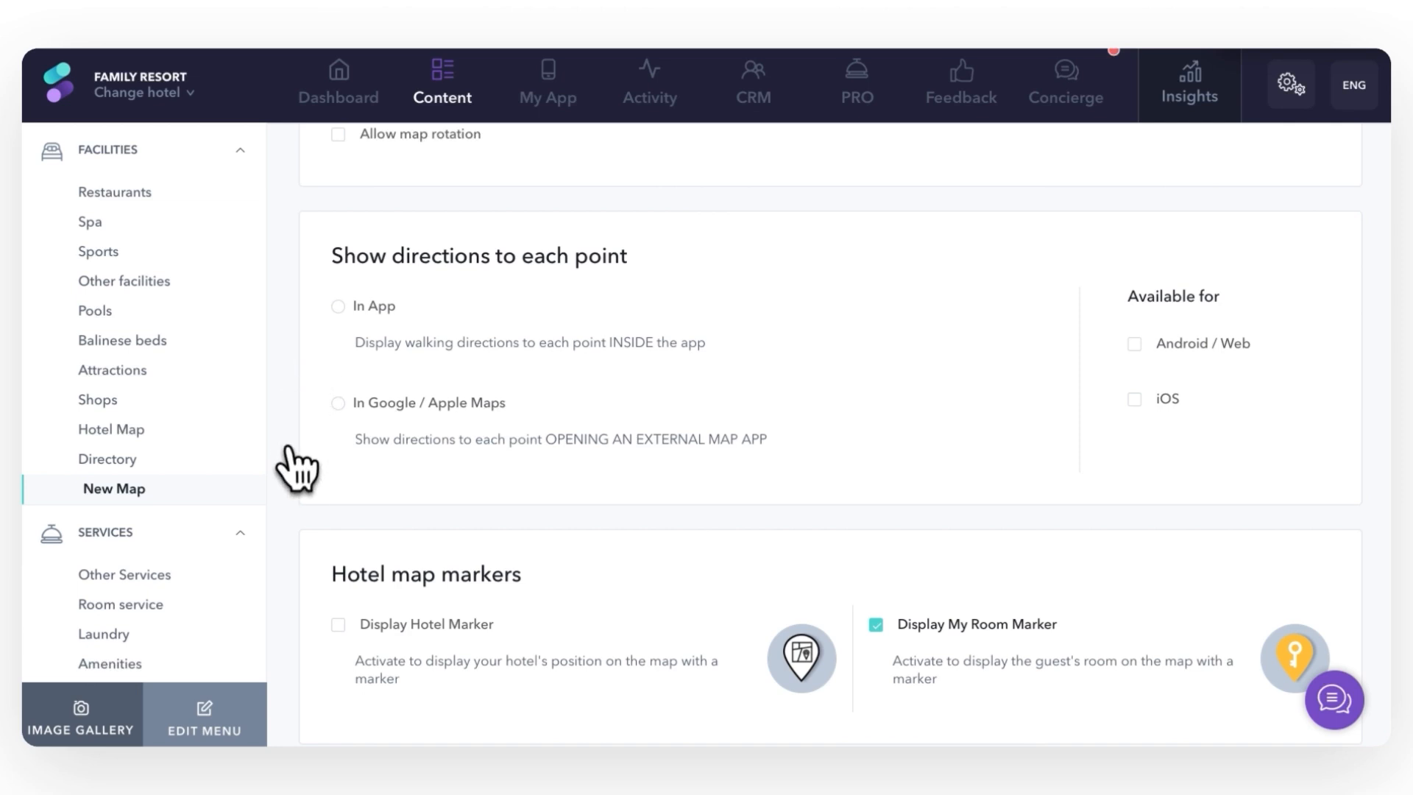
scroll(281, 465, down, 1)
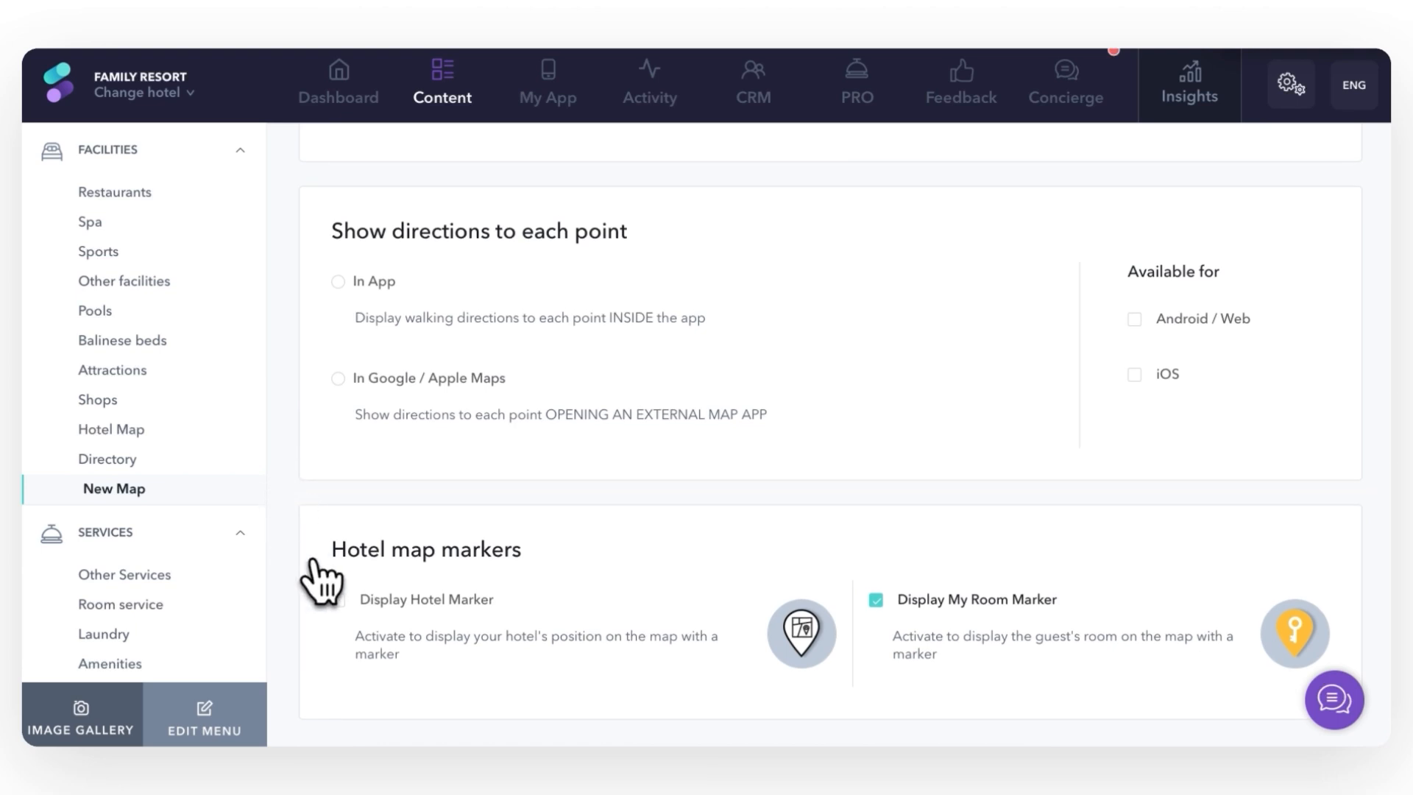